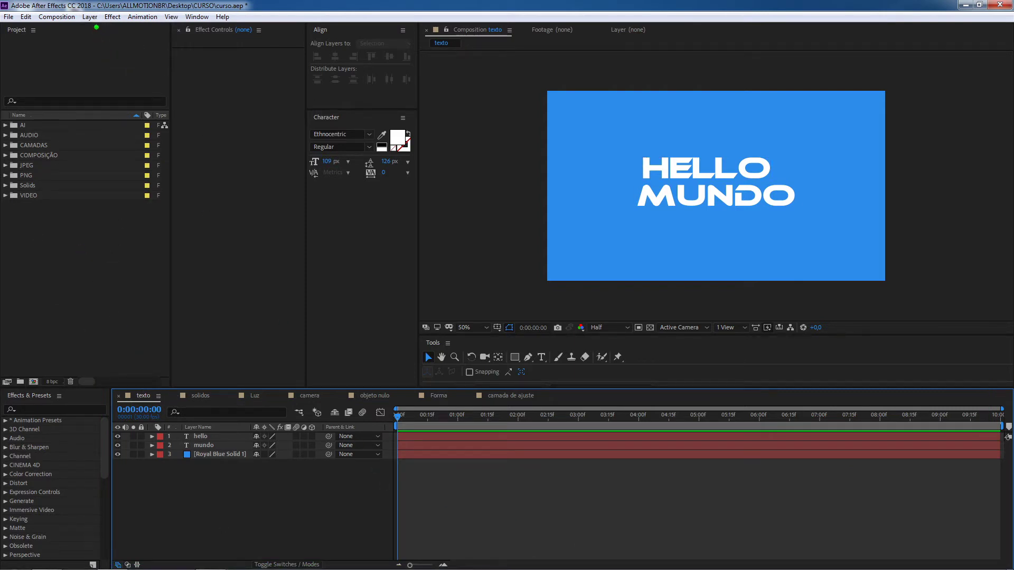
{"action": "left_click", "coordinate": [89, 16]}
{"action": "mouse_move", "coordinate": [217, 32]}
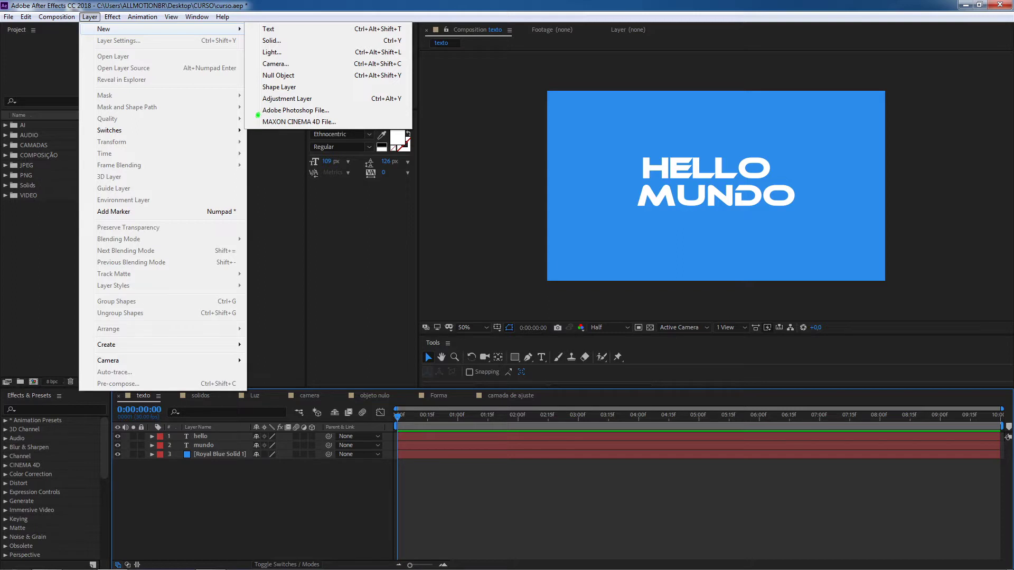
{"action": "mouse_move", "coordinate": [256, 100]}
{"action": "left_mouse_down"}
{"action": "mouse_move", "coordinate": [304, 126]}
{"action": "mouse_move", "coordinate": [354, 127]}
{"action": "left_mouse_up"}
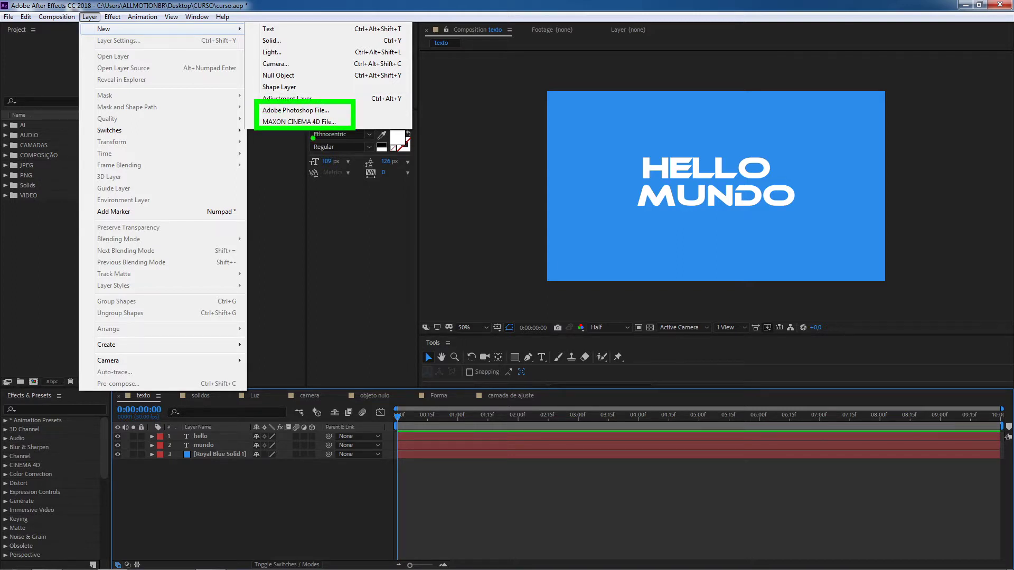
{"action": "key", "text": "Escape"}
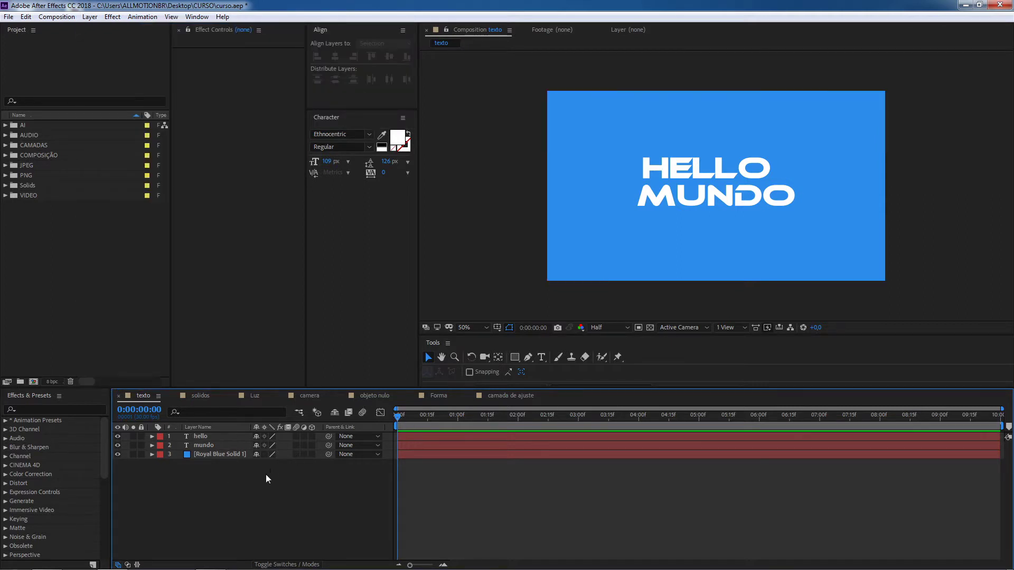
Step: Add a new empty text layer to the texto composition and delete the existing hello layer
{"action": "right_click", "coordinate": [272, 495]}
{"action": "mouse_move", "coordinate": [294, 377]}
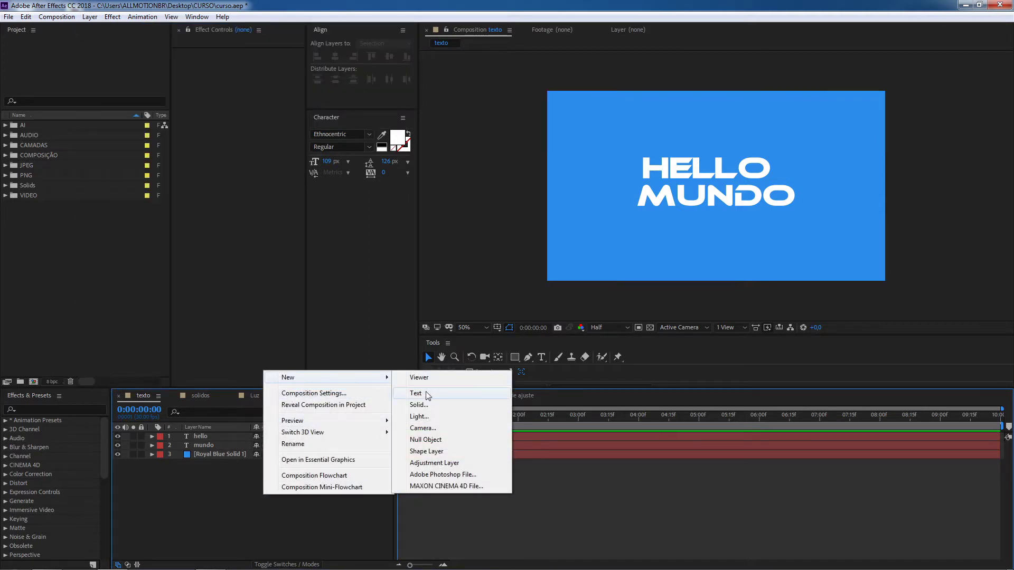
{"action": "left_click", "coordinate": [417, 394]}
{"action": "left_click", "coordinate": [206, 446]}
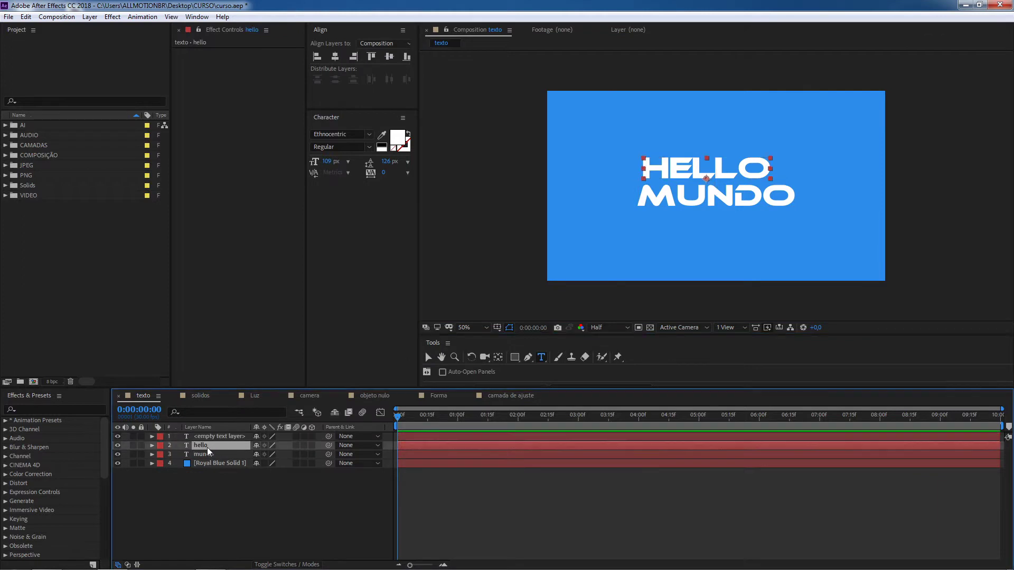
{"action": "key", "text": "Delete"}
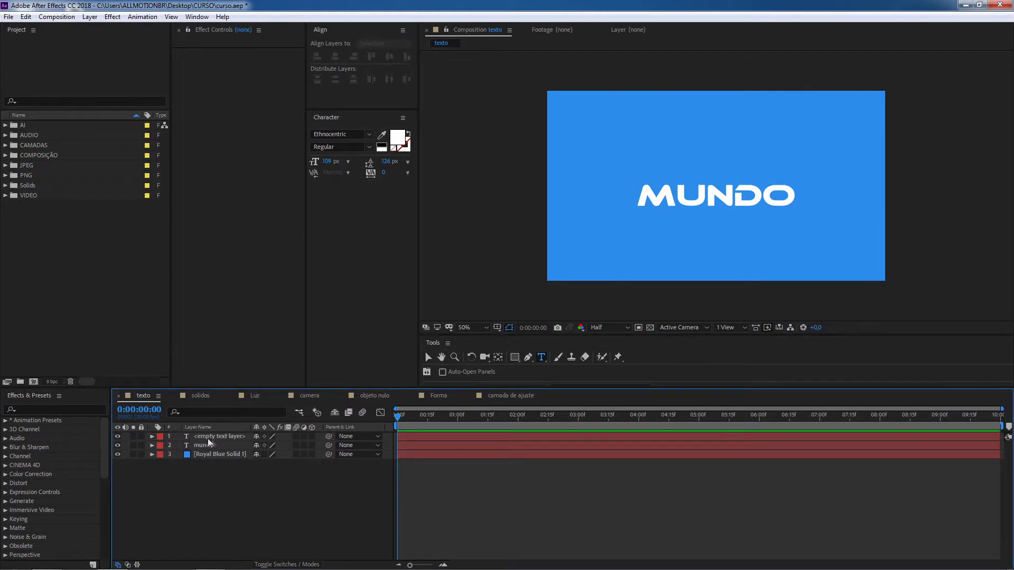
Step: Enter the text "hello" in the empty text layer
{"action": "double_click", "coordinate": [215, 436]}
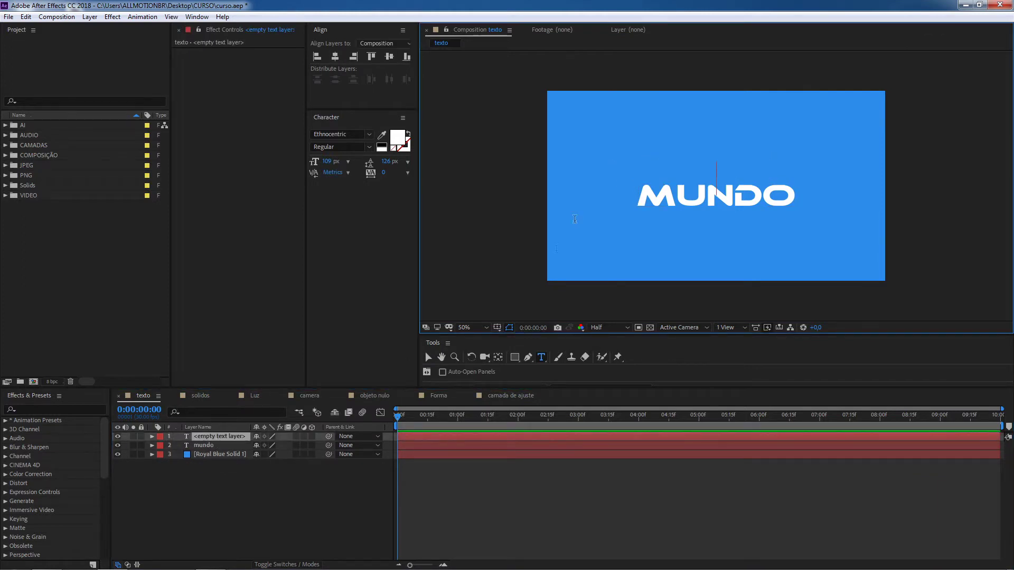
{"action": "type", "text": "hello"}
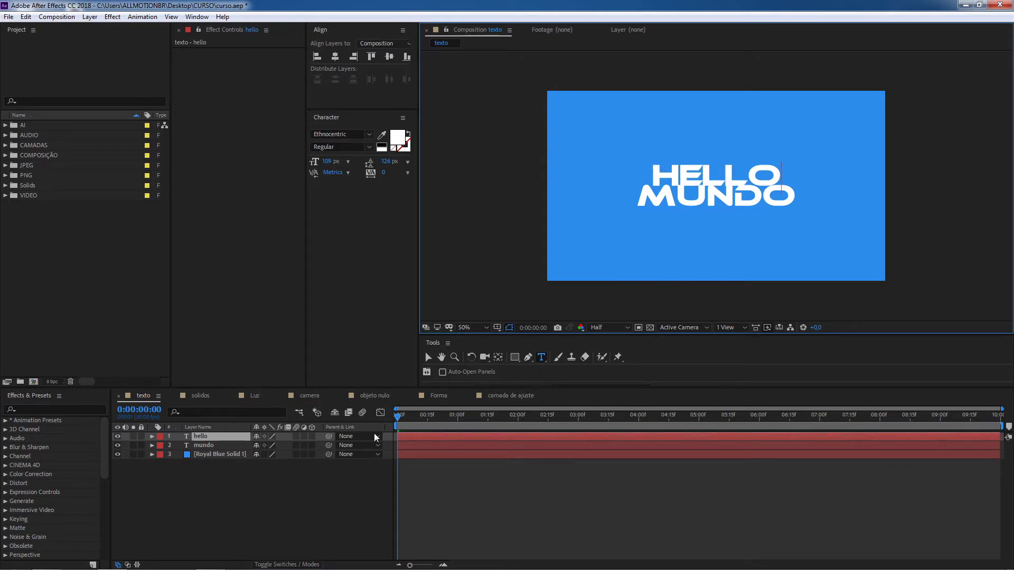
{"action": "left_click", "coordinate": [349, 493]}
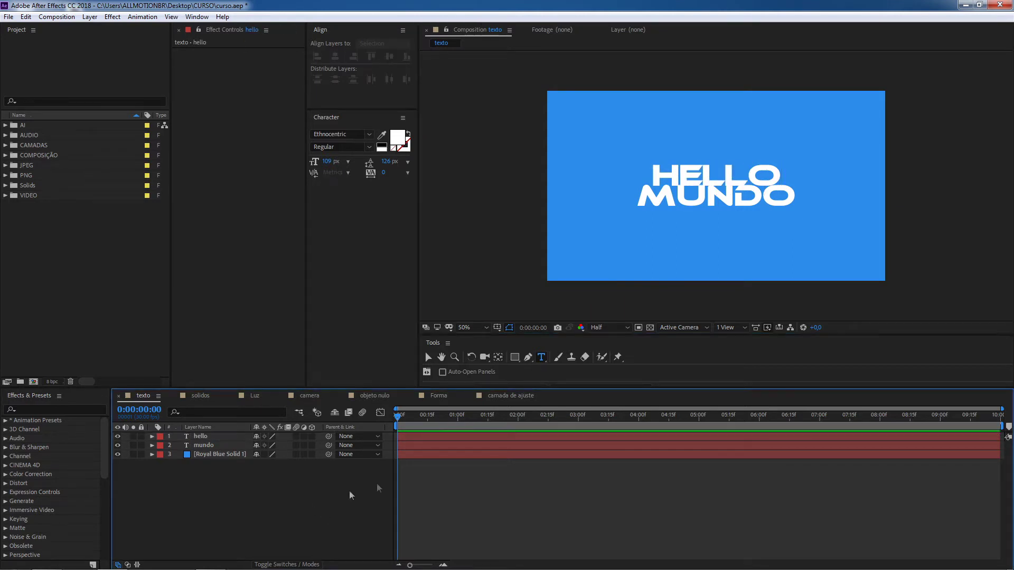
Step: Move the hello text slightly up and to the left so it sits above the MUNDO text
{"action": "left_click", "coordinate": [208, 436]}
{"action": "key", "text": "Return"}
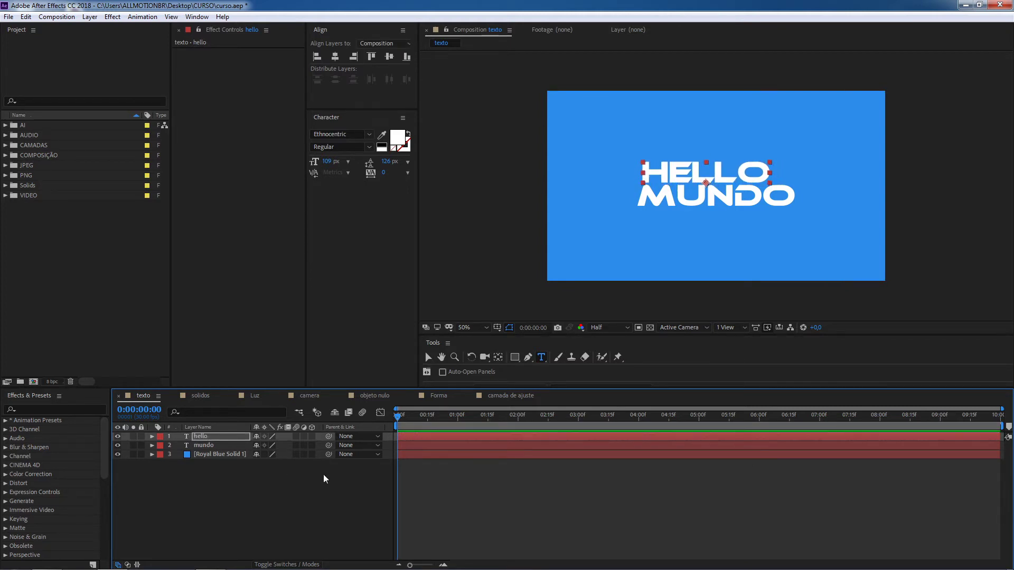
{"action": "left_click", "coordinate": [323, 474]}
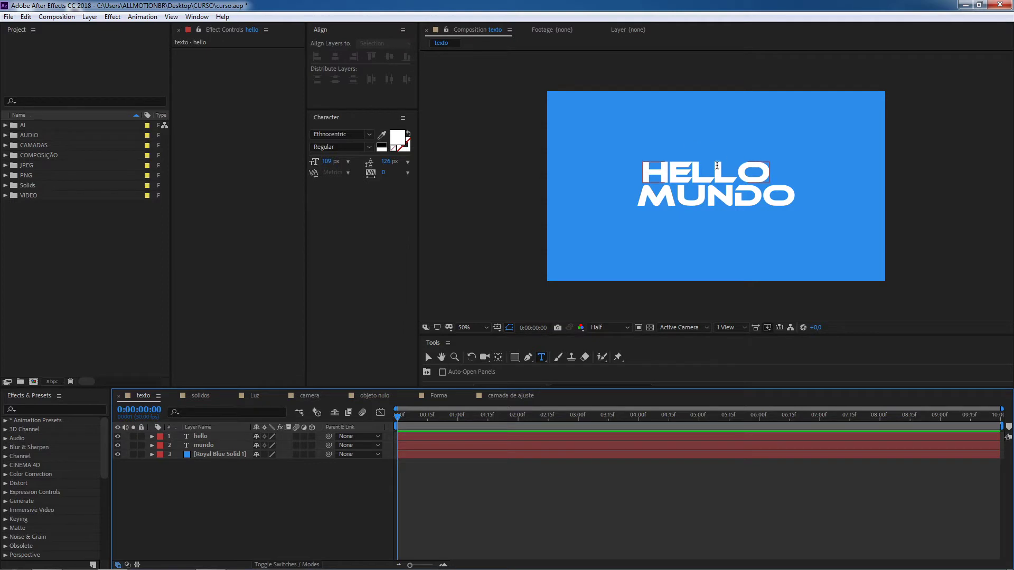
{"action": "key", "text": "v"}
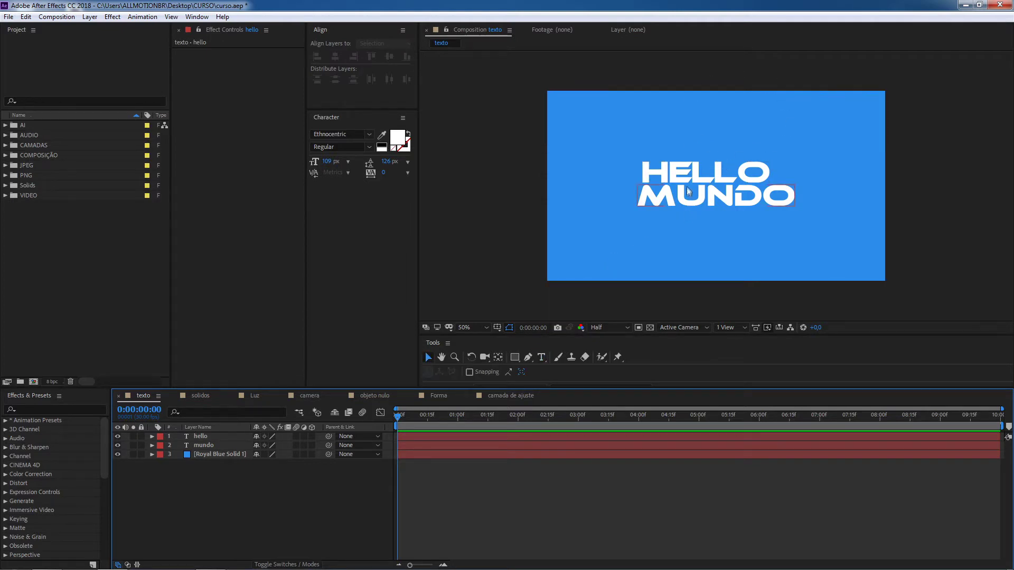
{"action": "left_click", "coordinate": [659, 164]}
{"action": "left_click_drag", "start_coordinate": [660, 164], "coordinate": [699, 178]}
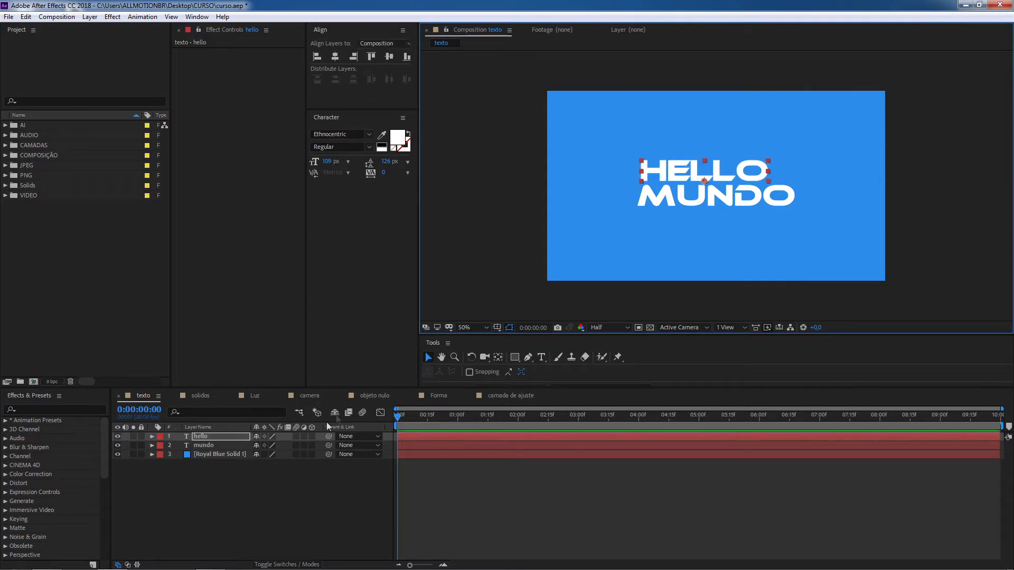
Step: Browse the fonts available for the hello text and check that the Character panel is enabled
{"action": "left_click", "coordinate": [205, 435]}
{"action": "double_click", "coordinate": [205, 435]}
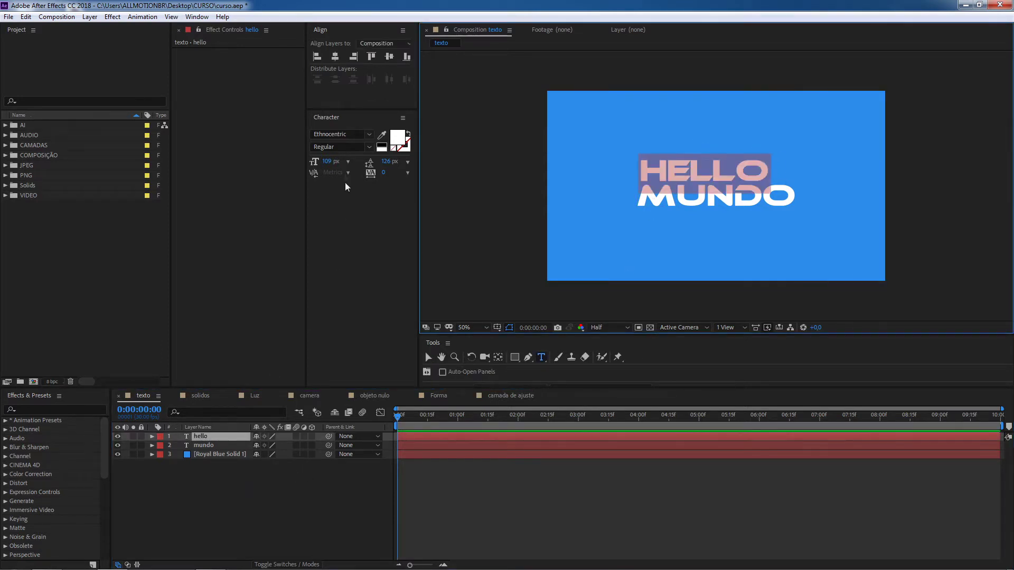
{"action": "left_click", "coordinate": [369, 135]}
{"action": "left_click", "coordinate": [379, 222]}
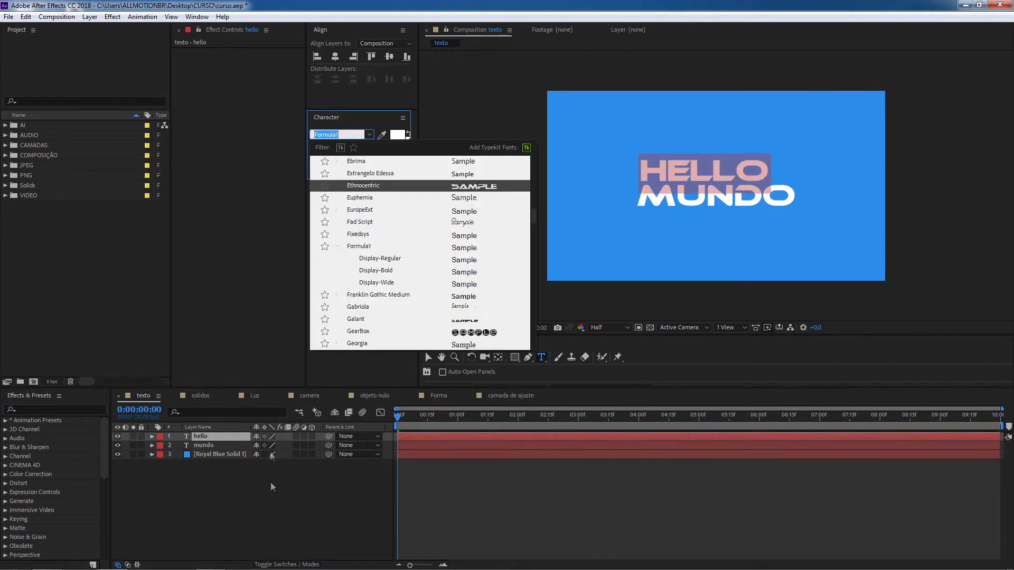
{"action": "left_click", "coordinate": [417, 317]}
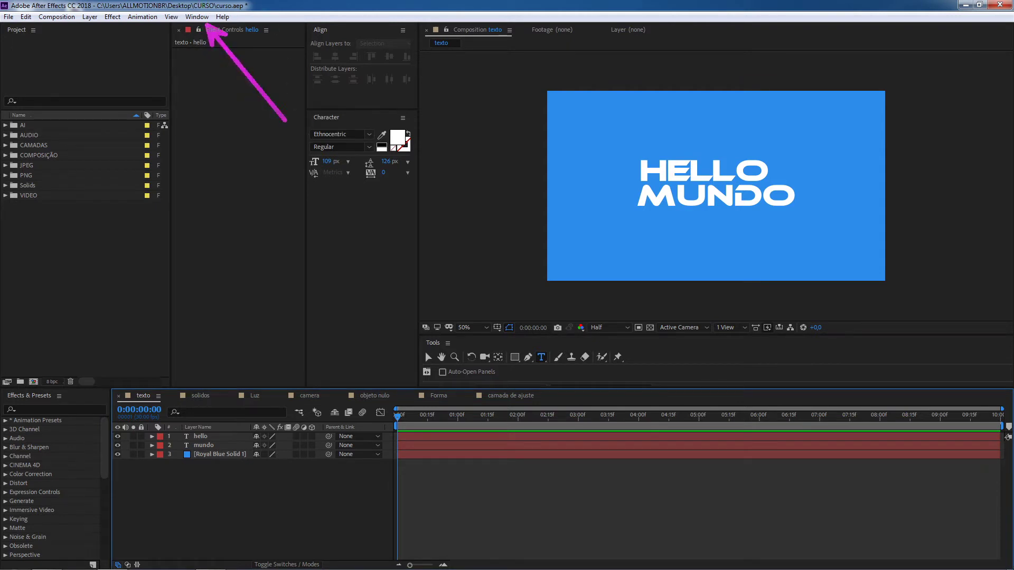
{"action": "left_click", "coordinate": [197, 16]}
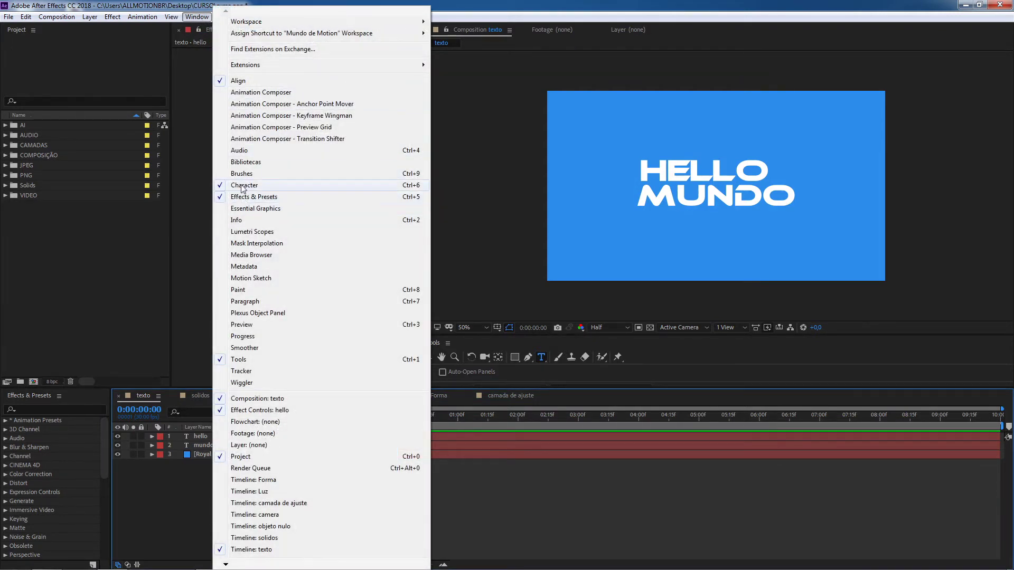
{"action": "left_click", "coordinate": [184, 491]}
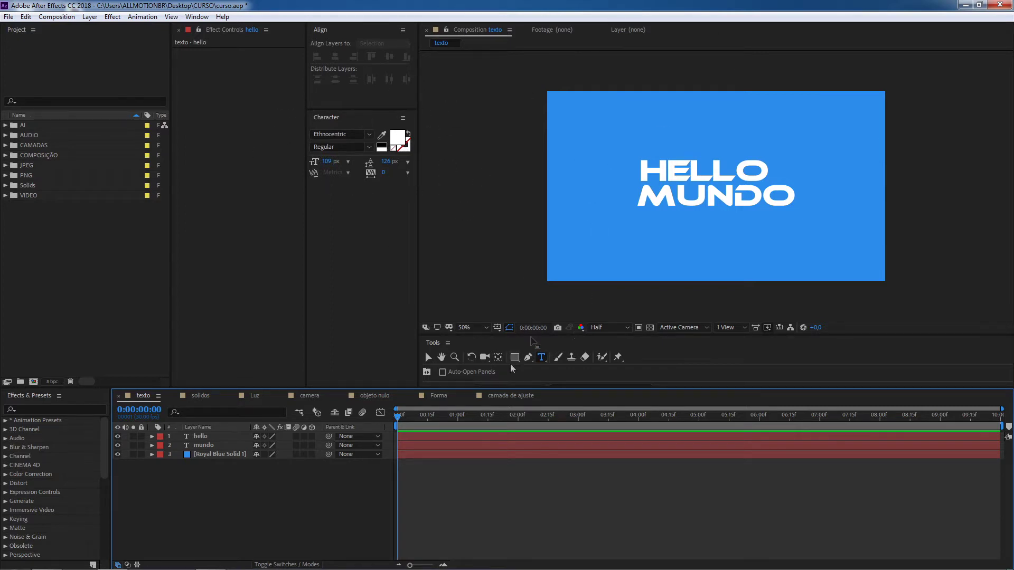
Step: Close the texto timeline and start a new solid in the solidos composition, 200 px wide and 200 px high
{"action": "left_click", "coordinate": [119, 396]}
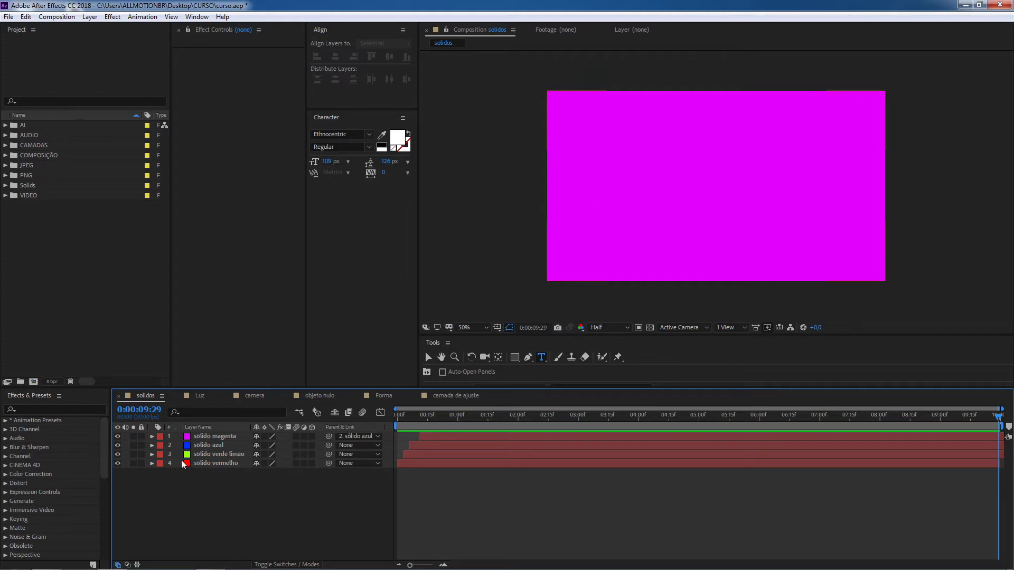
{"action": "right_click", "coordinate": [227, 484]}
{"action": "mouse_move", "coordinate": [263, 369]}
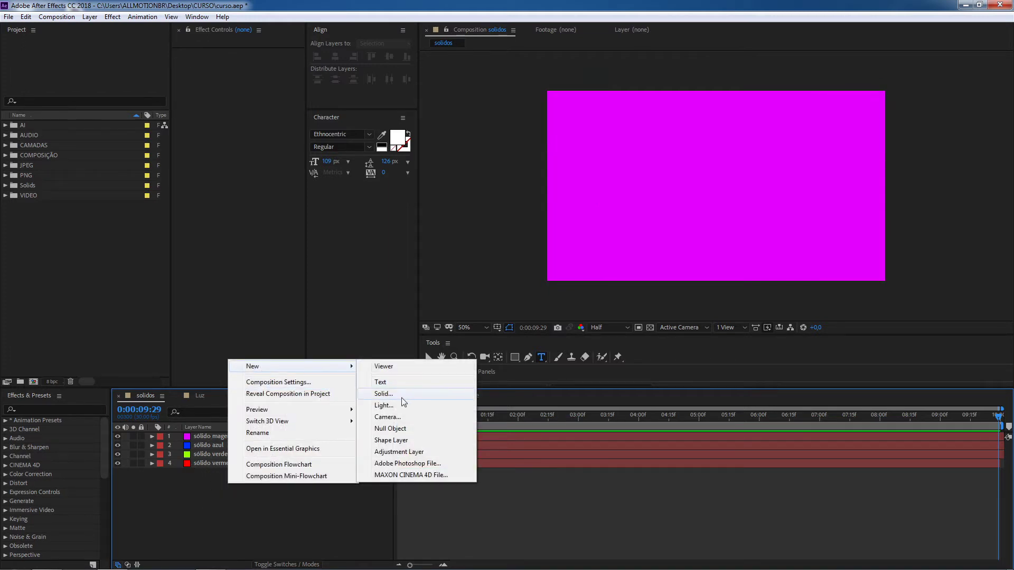
{"action": "left_click", "coordinate": [384, 394]}
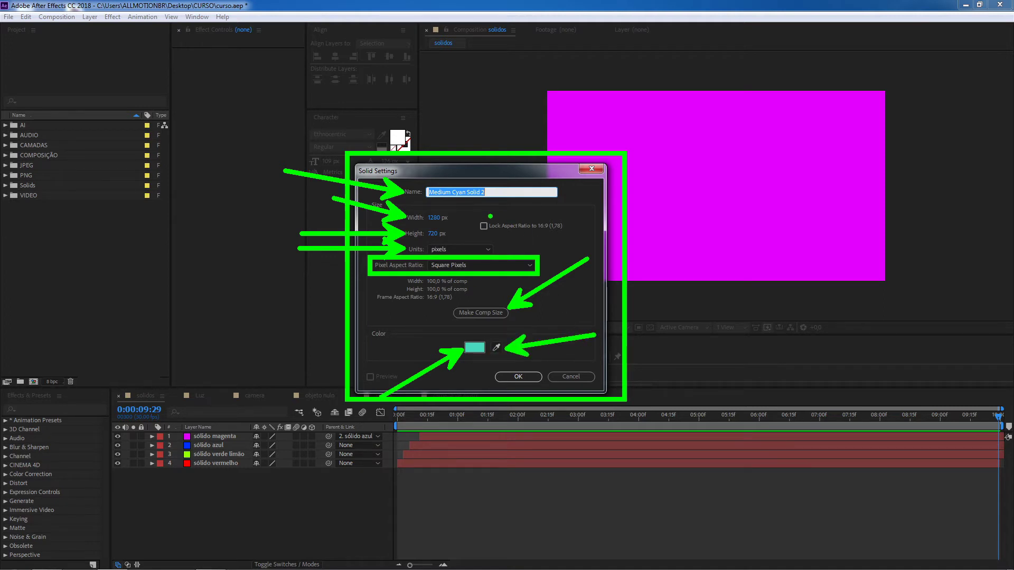
{"action": "left_click_drag", "start_coordinate": [490, 216], "coordinate": [533, 149]}
{"action": "left_click_drag", "start_coordinate": [439, 213], "coordinate": [473, 183]}
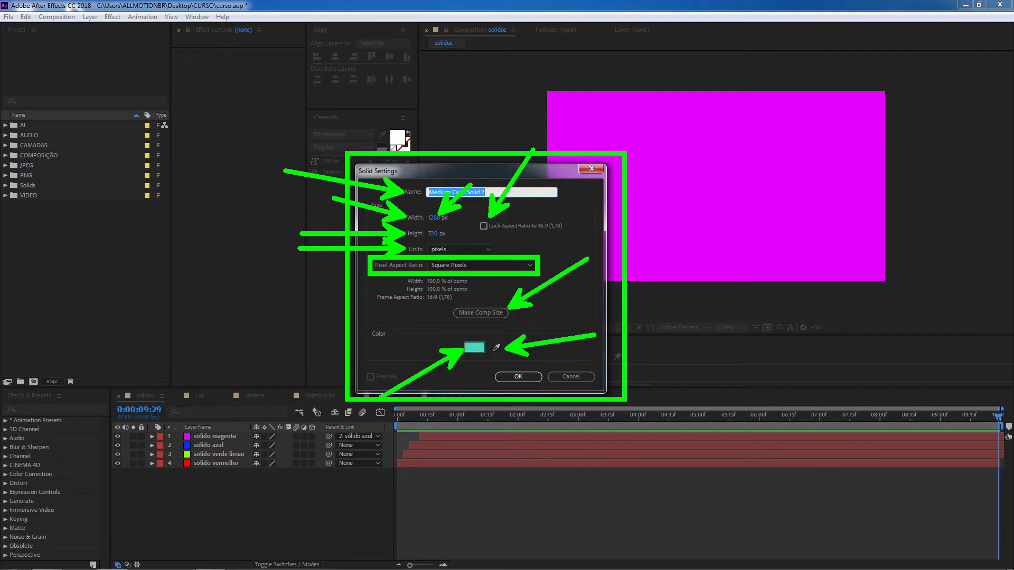
{"action": "key", "text": "Escape"}
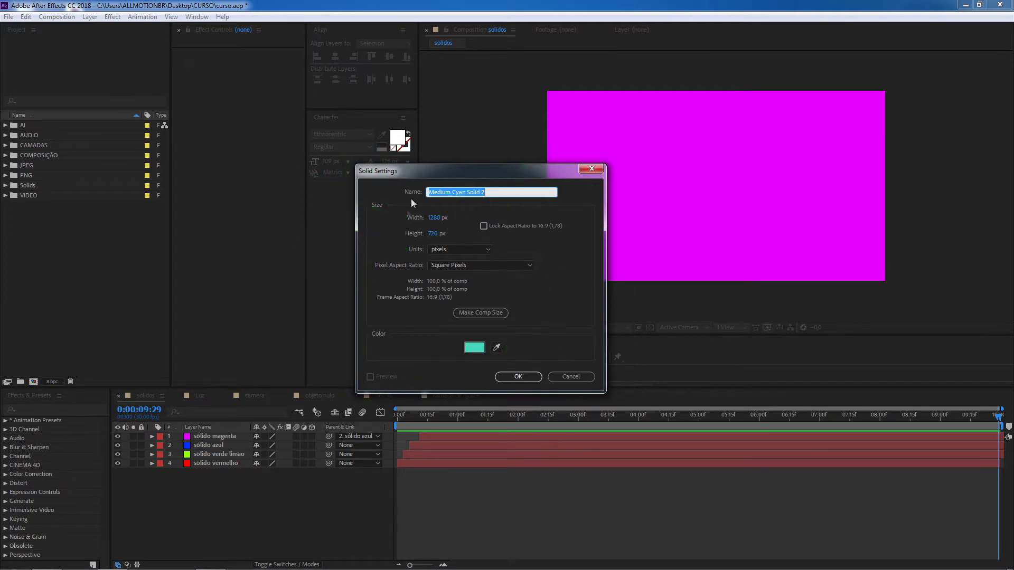
{"action": "left_click", "coordinate": [431, 220]}
{"action": "type", "text": "200"}
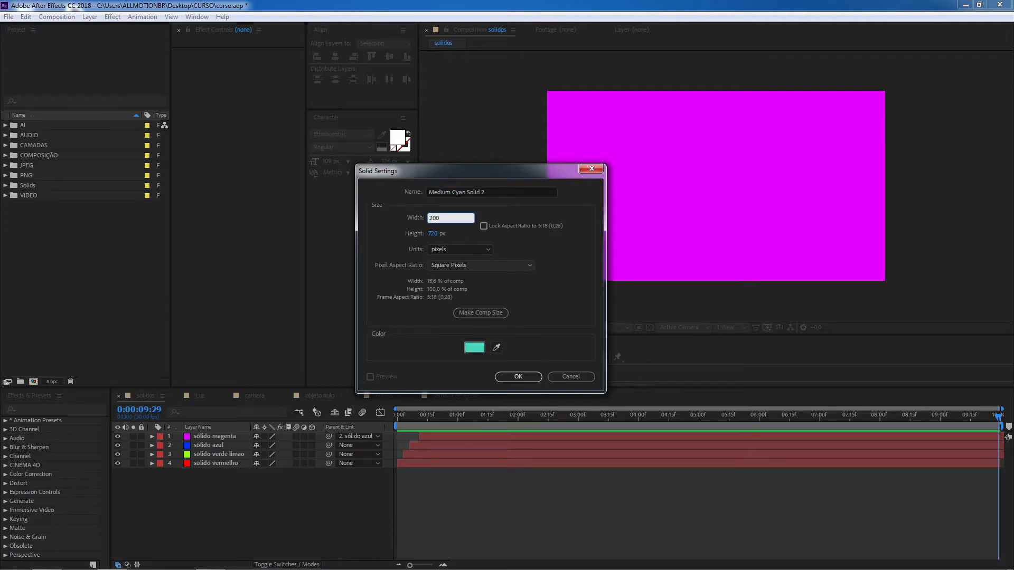
{"action": "left_click", "coordinate": [432, 235]}
{"action": "type", "text": "200"}
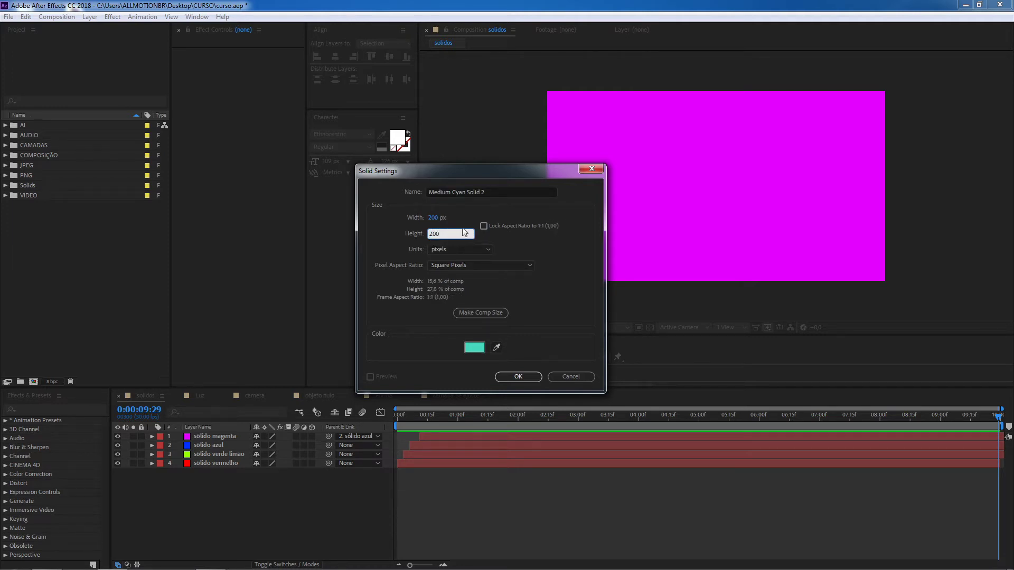
Step: Name the new solid "cor cyan" and create it
{"action": "left_click", "coordinate": [491, 194]}
{"action": "type", "text": "cor cyan"}
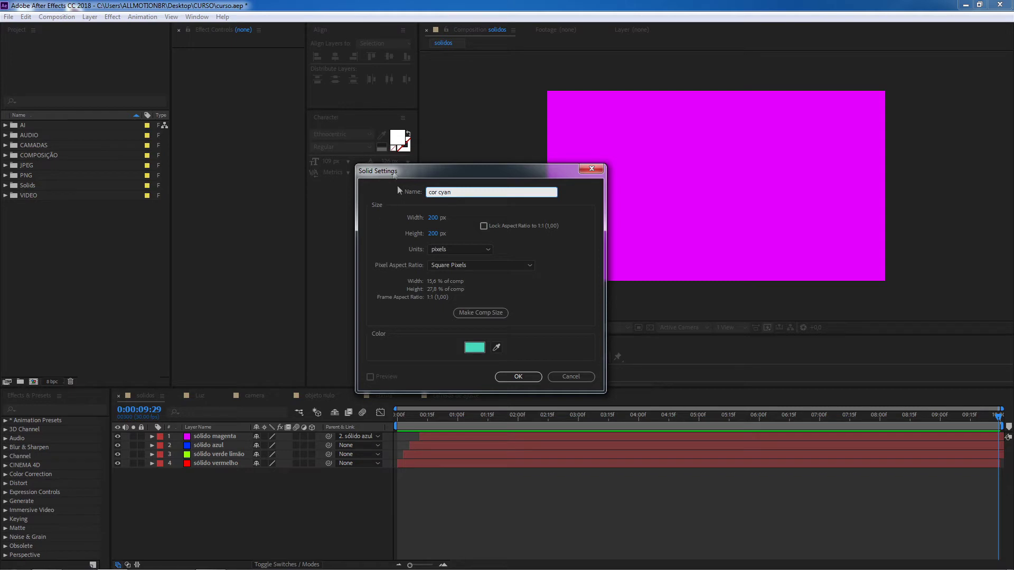
{"action": "left_click", "coordinate": [509, 379]}
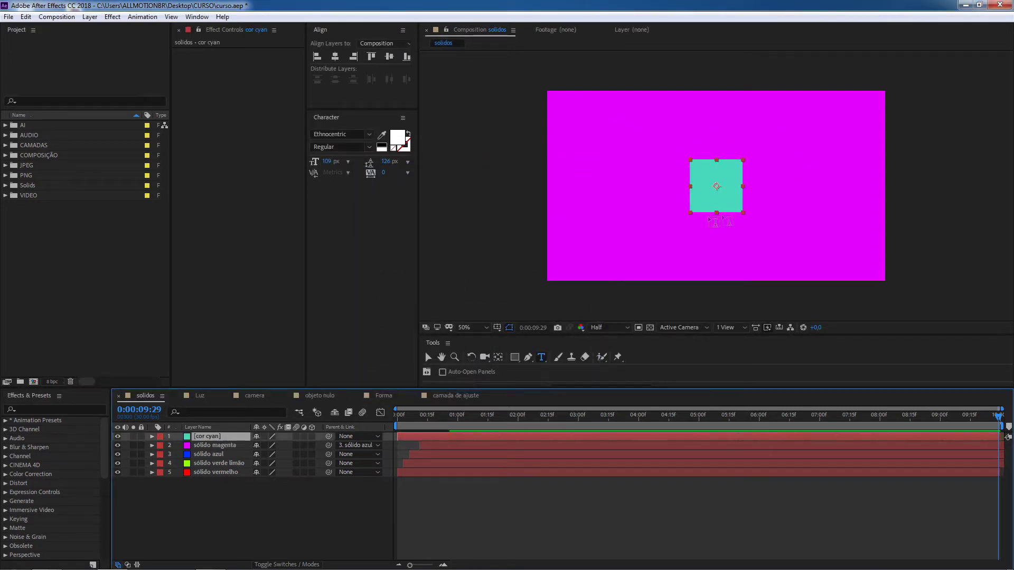
{"action": "left_click", "coordinate": [204, 508]}
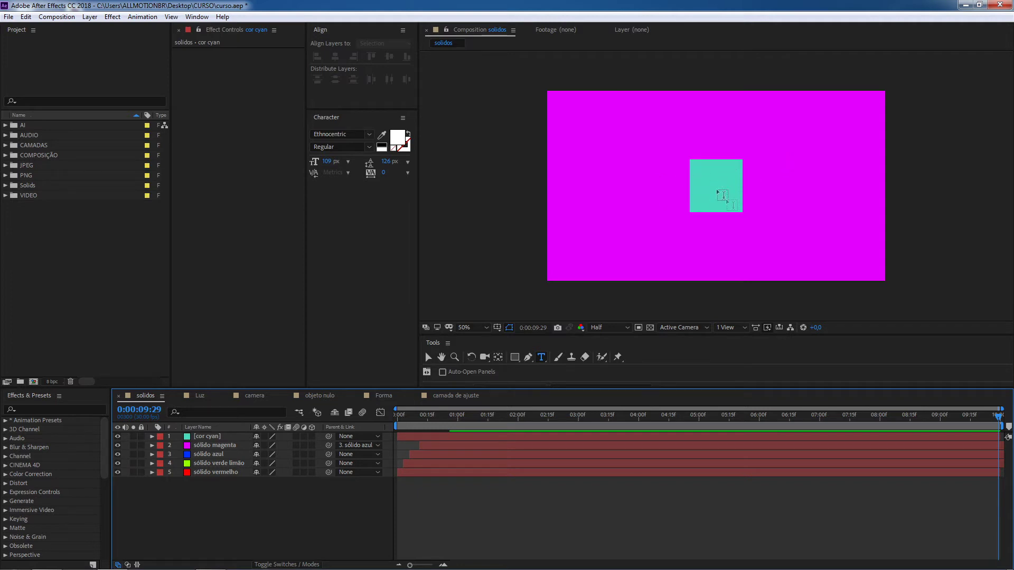
{"action": "mouse_move", "coordinate": [534, 87]}
{"action": "left_mouse_down"}
{"action": "mouse_move", "coordinate": [910, 292]}
{"action": "mouse_move", "coordinate": [903, 287]}
{"action": "left_mouse_up"}
{"action": "left_click", "coordinate": [210, 435]}
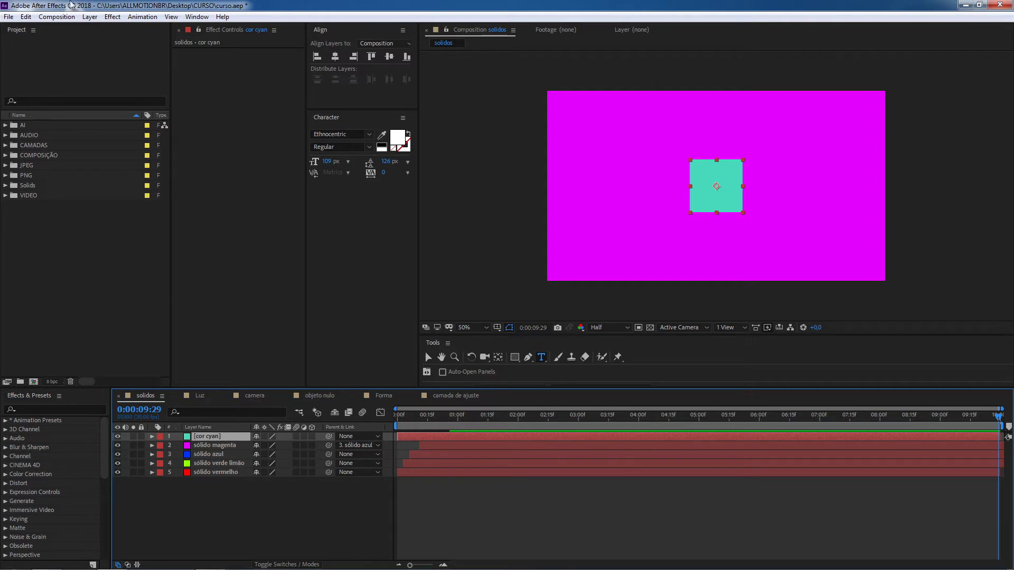
{"action": "left_click", "coordinate": [93, 17]}
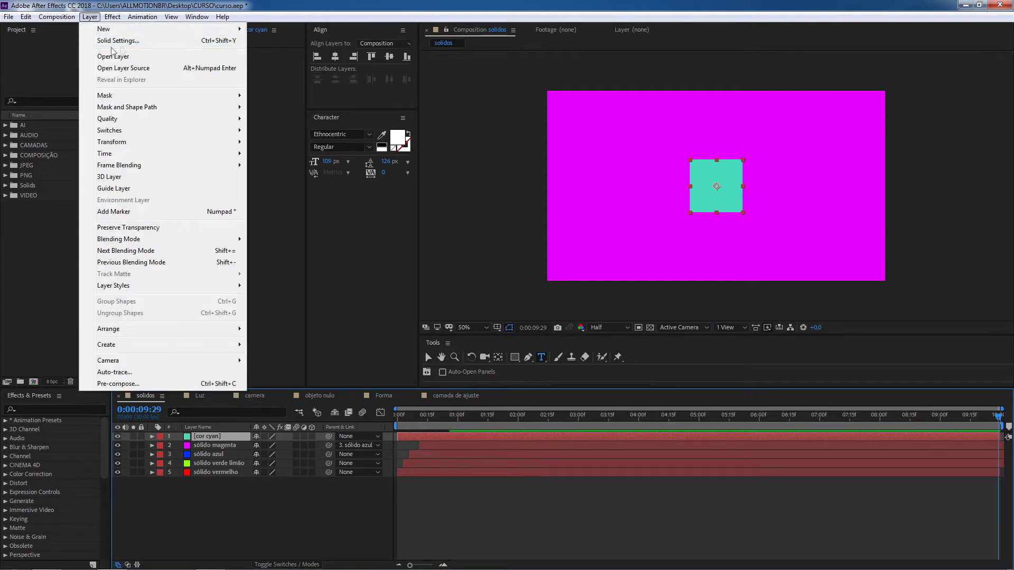
{"action": "left_click", "coordinate": [123, 41]}
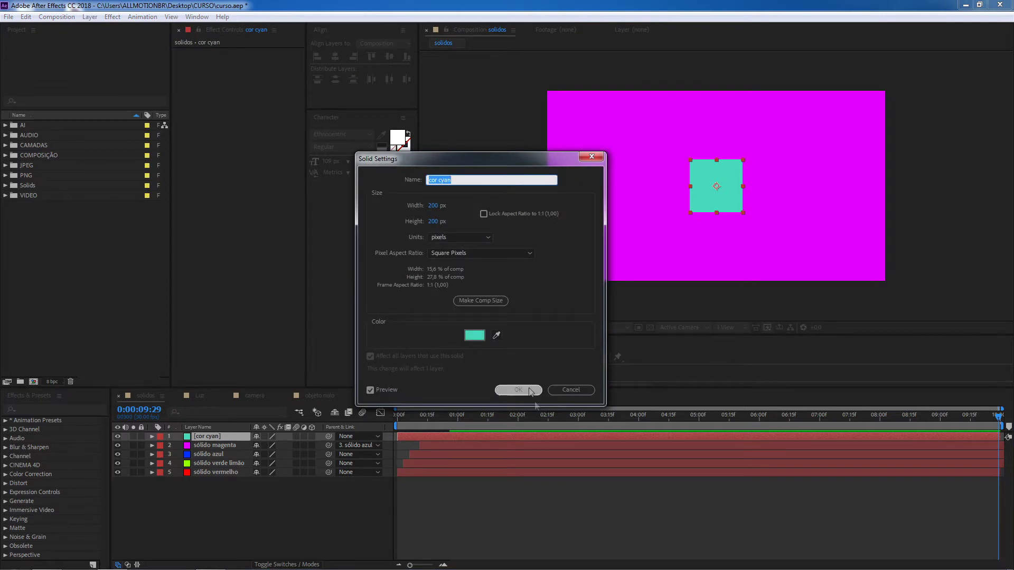
{"action": "left_click", "coordinate": [571, 390]}
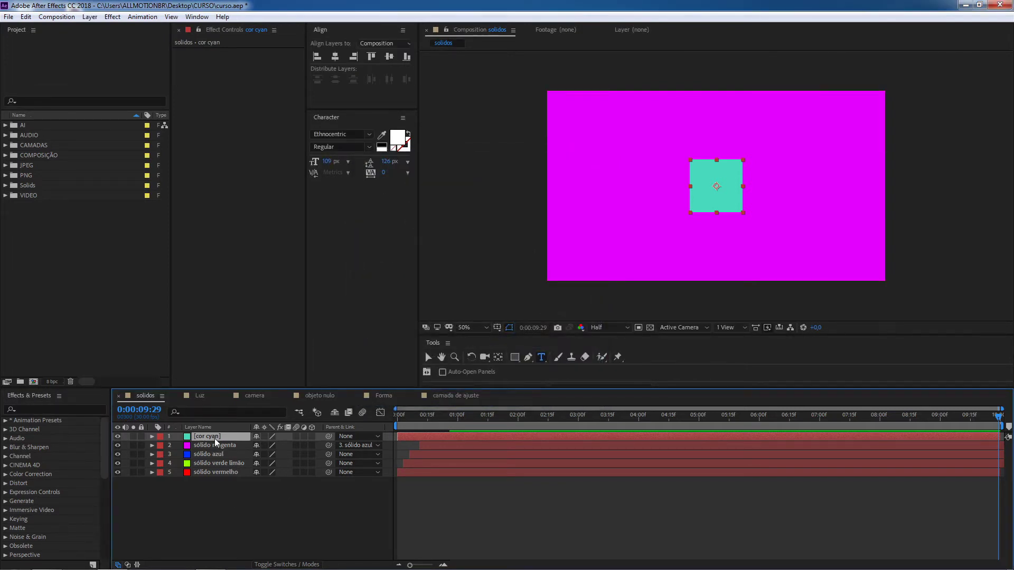
Step: Resize the cor cyan solid to match the full composition size
{"action": "key", "text": "ctrl+shift+y"}
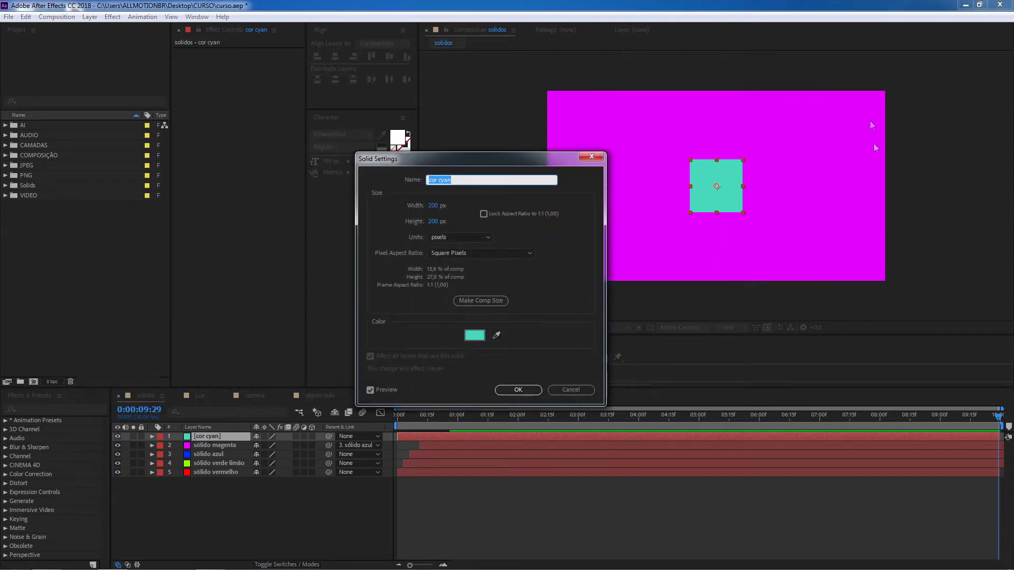
{"action": "left_click", "coordinate": [433, 206]}
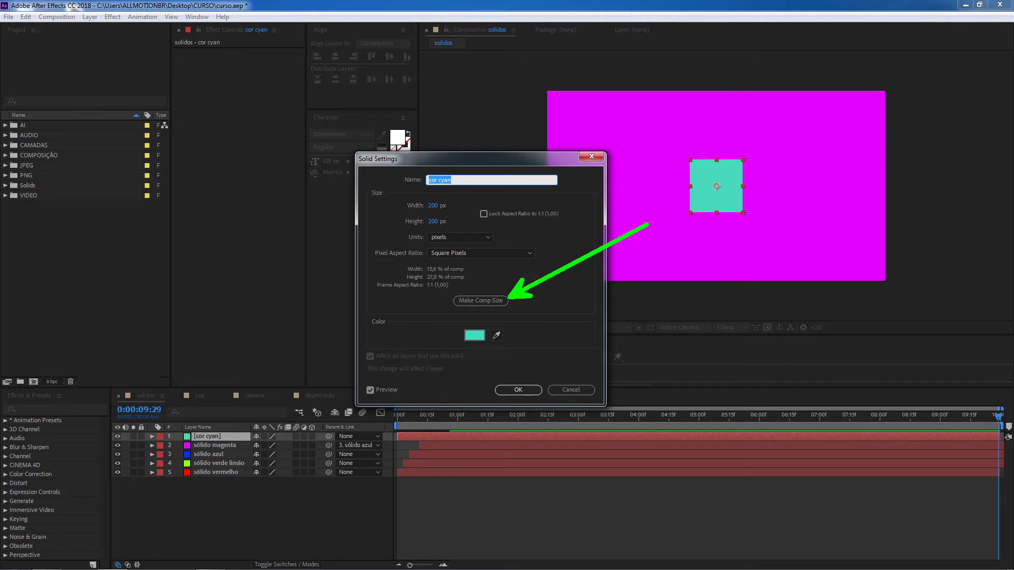
{"action": "left_click", "coordinate": [496, 300]}
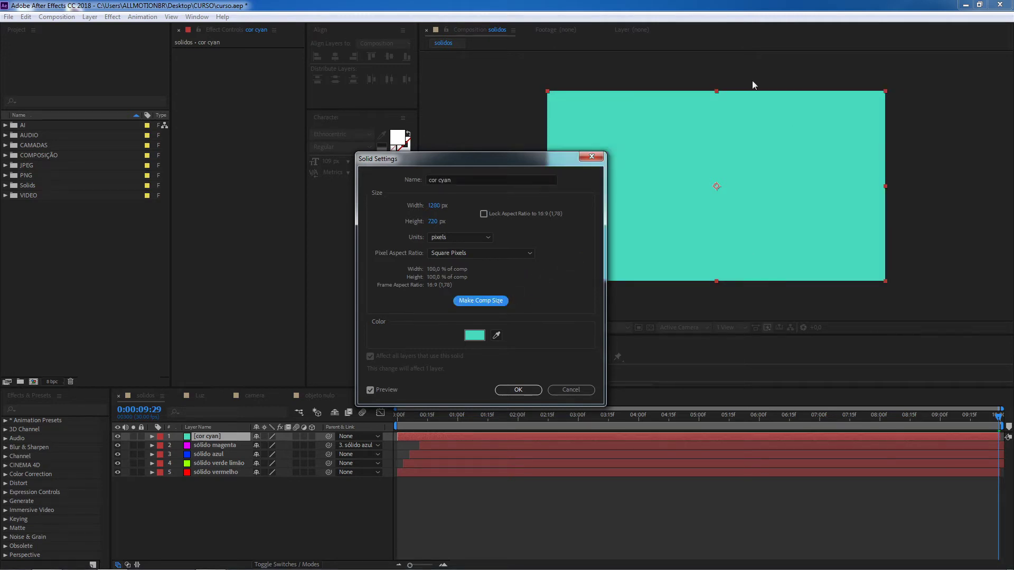
{"action": "left_click", "coordinate": [518, 390]}
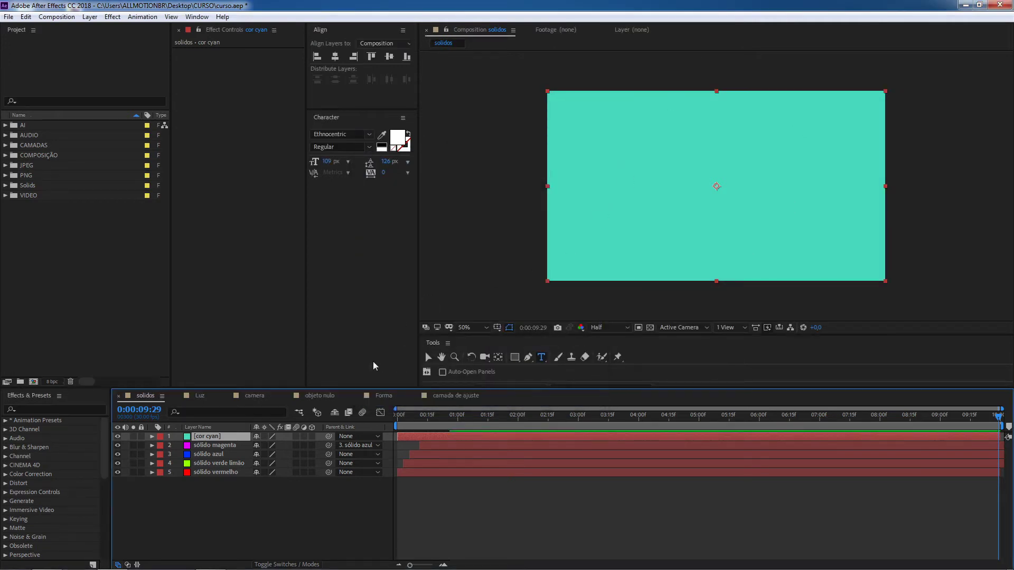
Step: Place the cor cyan solid beneath all other layers and delete it at the composition's first frame
{"action": "left_click_drag", "start_coordinate": [219, 439], "coordinate": [221, 478]}
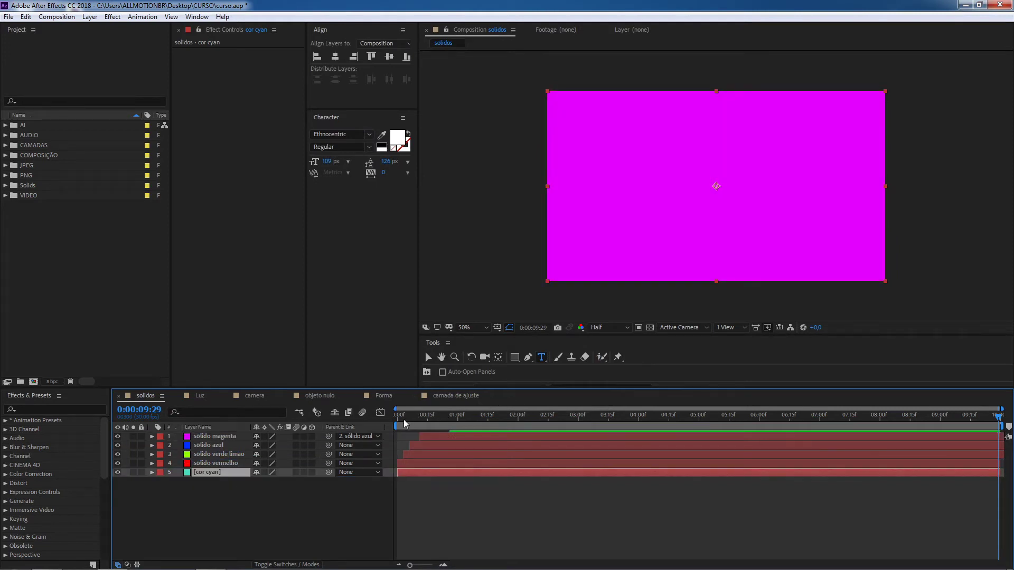
{"action": "left_click_drag", "start_coordinate": [408, 418], "coordinate": [398, 418]}
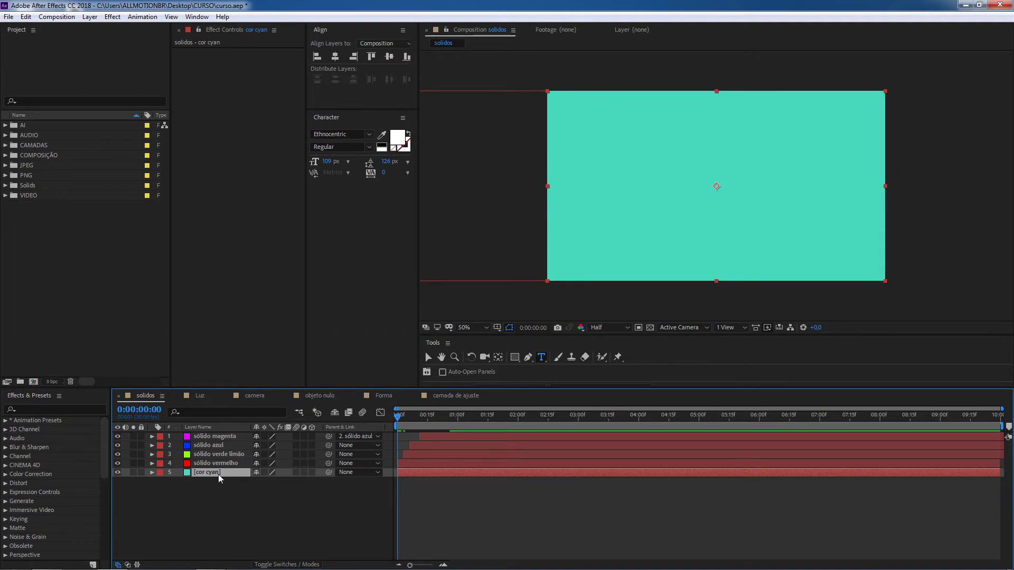
{"action": "key", "text": "Delete"}
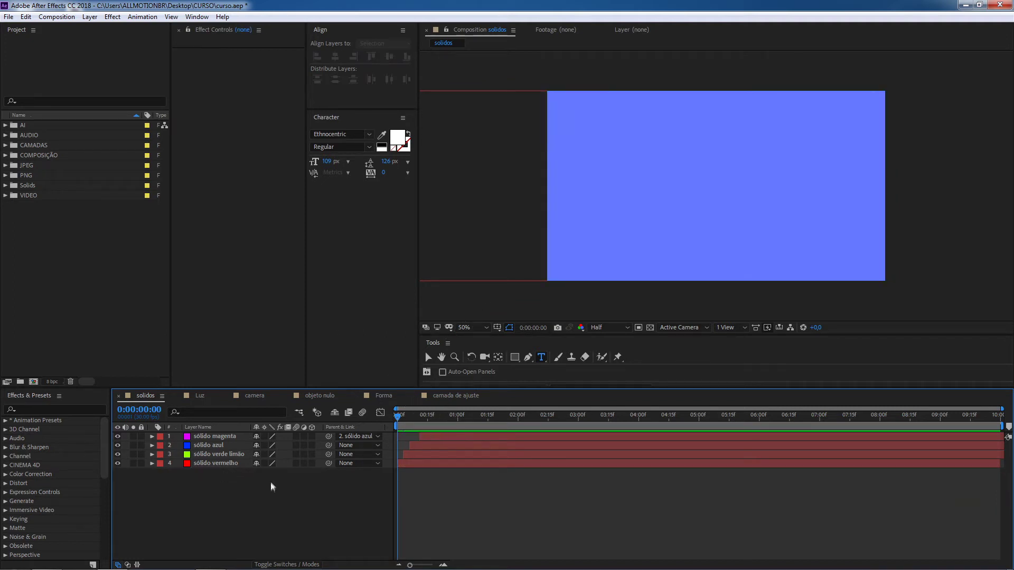
Step: Preview the solidos animation from its first frame to watch the coloured solids slide in
{"action": "key", "text": "space"}
{"action": "left_click", "coordinate": [476, 415]}
{"action": "left_click_drag", "start_coordinate": [476, 415], "coordinate": [309, 443]}
{"action": "key", "text": "space"}
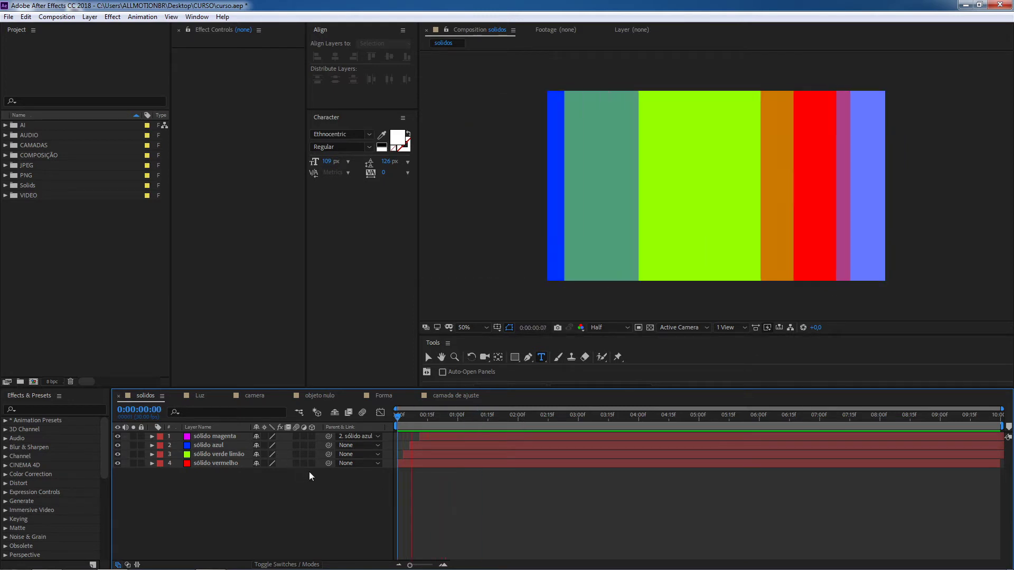
{"action": "key", "text": "space"}
{"action": "key", "text": "space"}
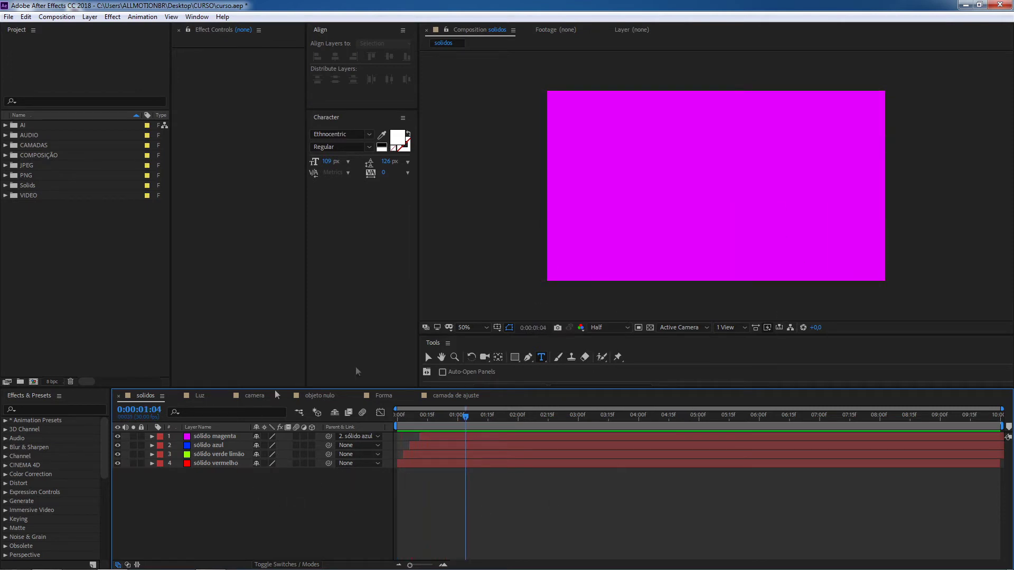
Step: Close the solidos timeline and go to the first frame of the Luz composition with all layers deselected
{"action": "left_click", "coordinate": [118, 396]}
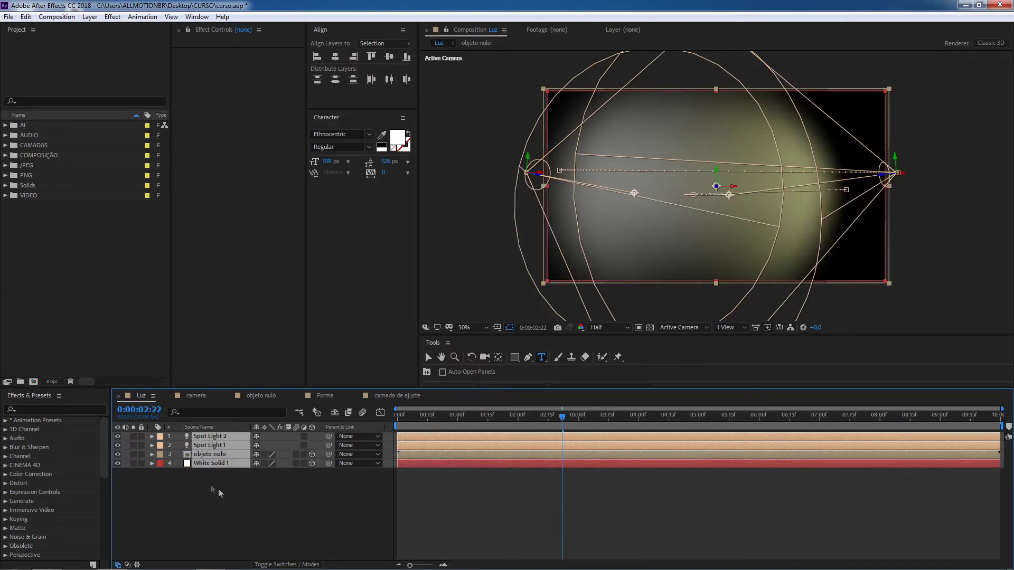
{"action": "key", "text": "Home"}
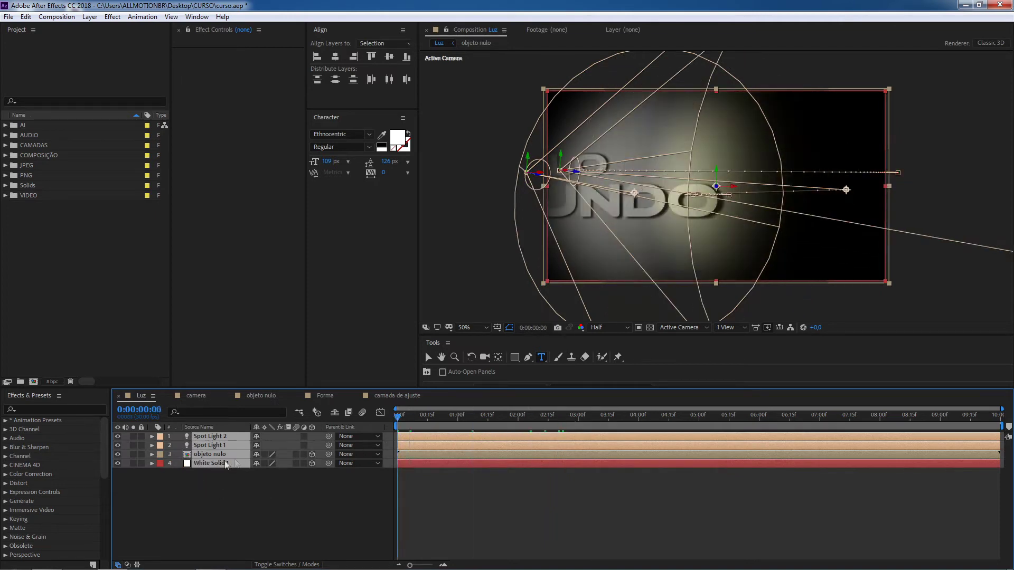
{"action": "left_click", "coordinate": [163, 512]}
Step: Examine the settings for a new light in the Luz composition, then dismiss them without adding a light
{"action": "right_click", "coordinate": [253, 502]}
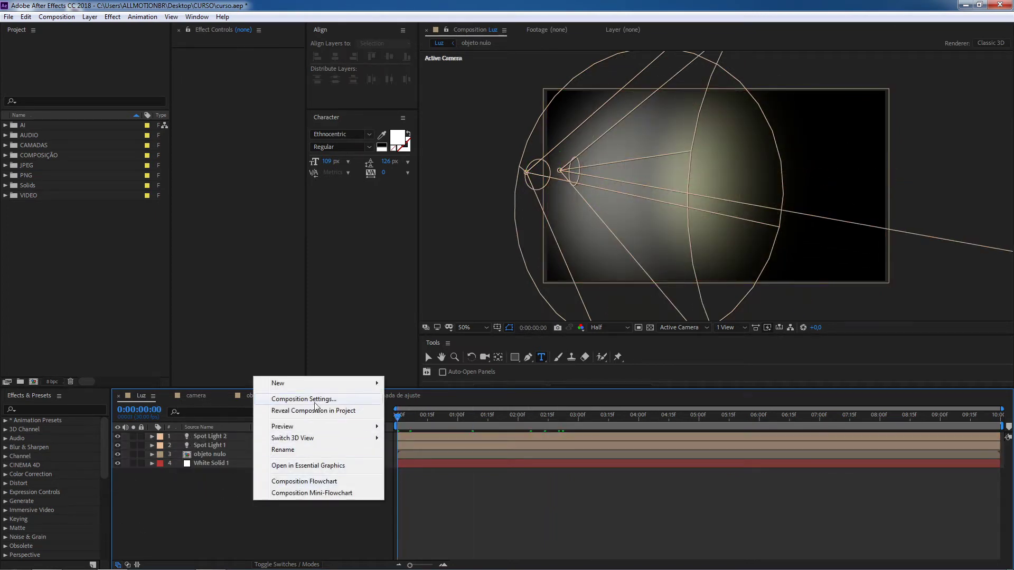
{"action": "mouse_move", "coordinate": [319, 385]}
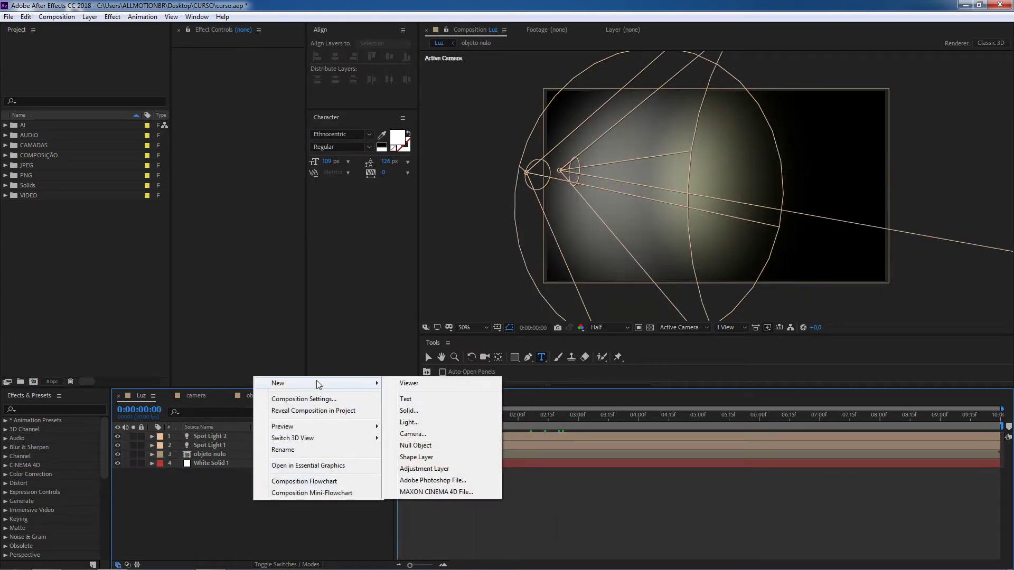
{"action": "left_click", "coordinate": [421, 421]}
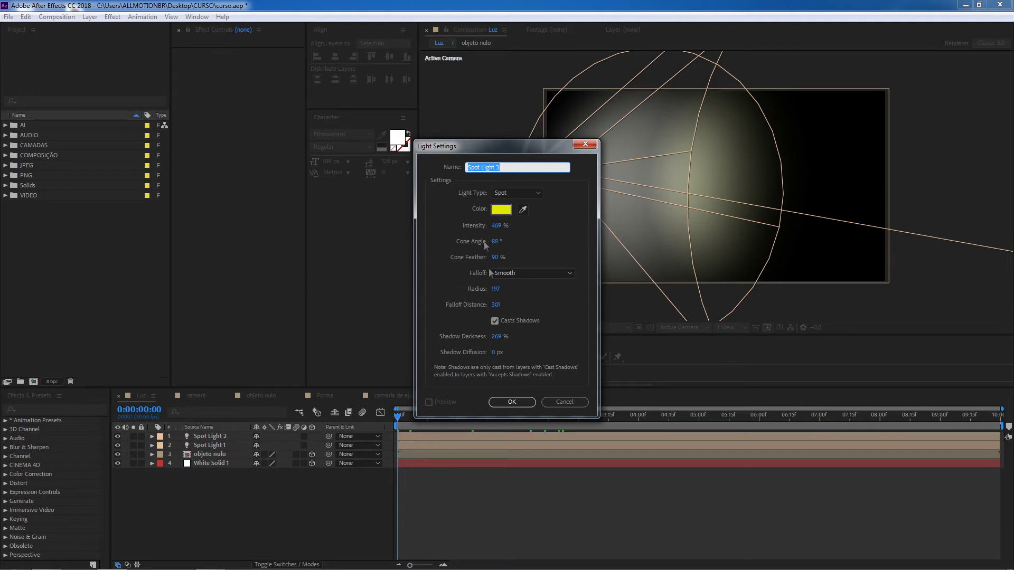
{"action": "left_click", "coordinate": [512, 403]}
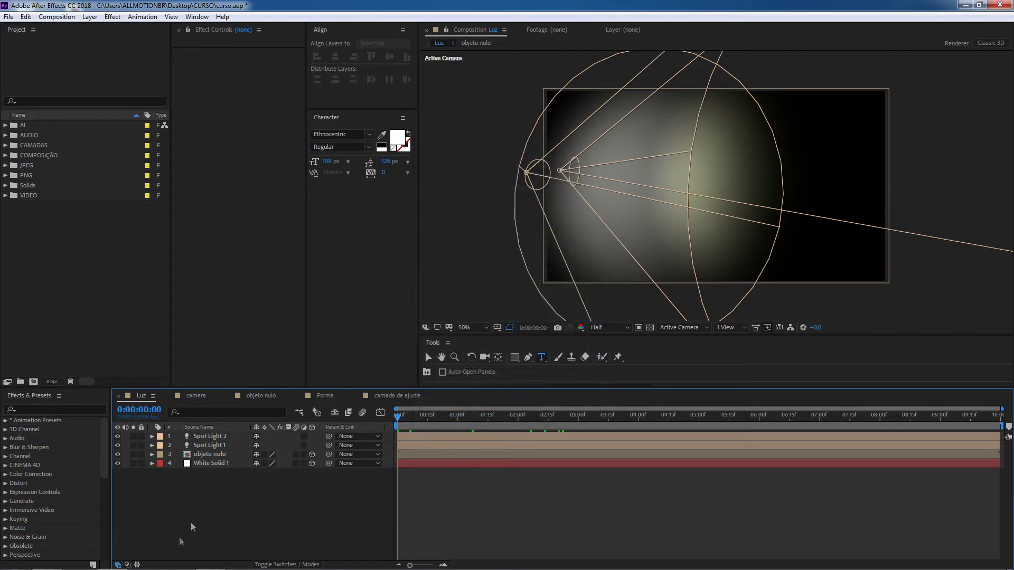
Step: Play the Luz composition repeatedly from the start to examine how the spot lights and shadows affect the text
{"action": "left_click_drag", "start_coordinate": [401, 417], "coordinate": [382, 421]}
{"action": "key", "text": "space"}
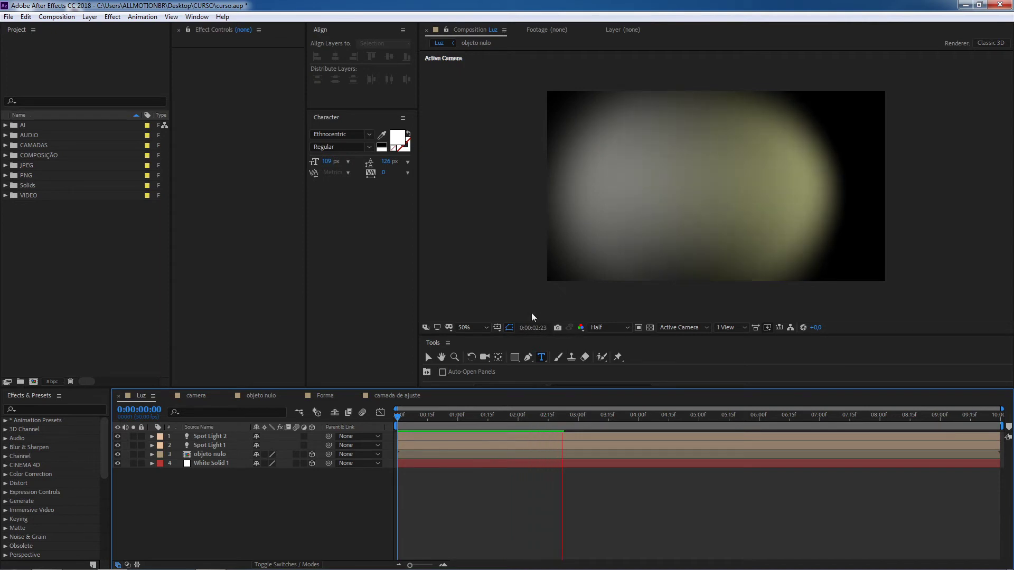
{"action": "left_click", "coordinate": [567, 417]}
{"action": "left_click_drag", "start_coordinate": [567, 416], "coordinate": [398, 417]}
{"action": "key", "text": "space"}
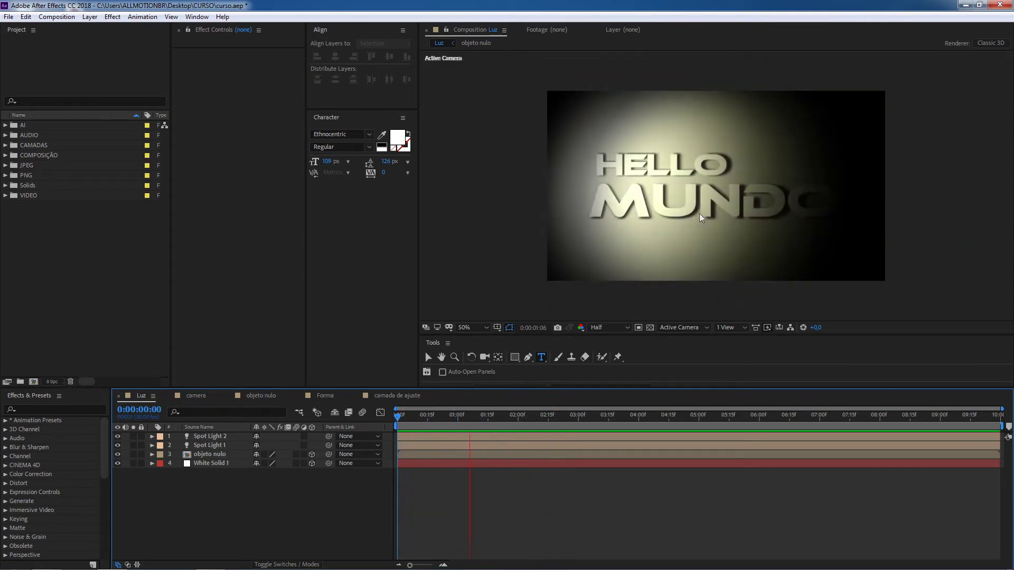
{"action": "key", "text": "space"}
{"action": "left_click_drag", "start_coordinate": [571, 416], "coordinate": [398, 417]}
{"action": "key", "text": "space"}
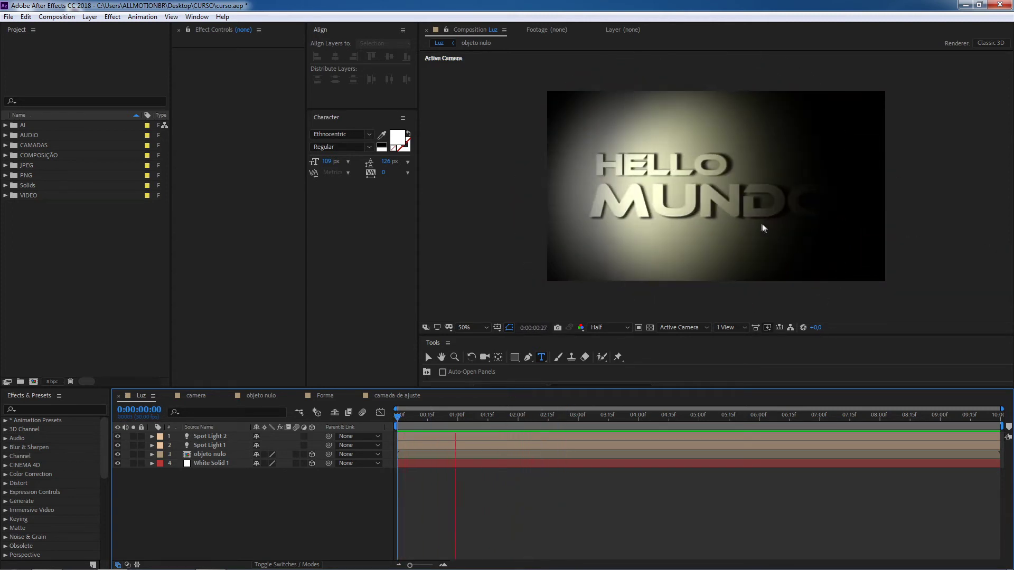
{"action": "key", "text": "space"}
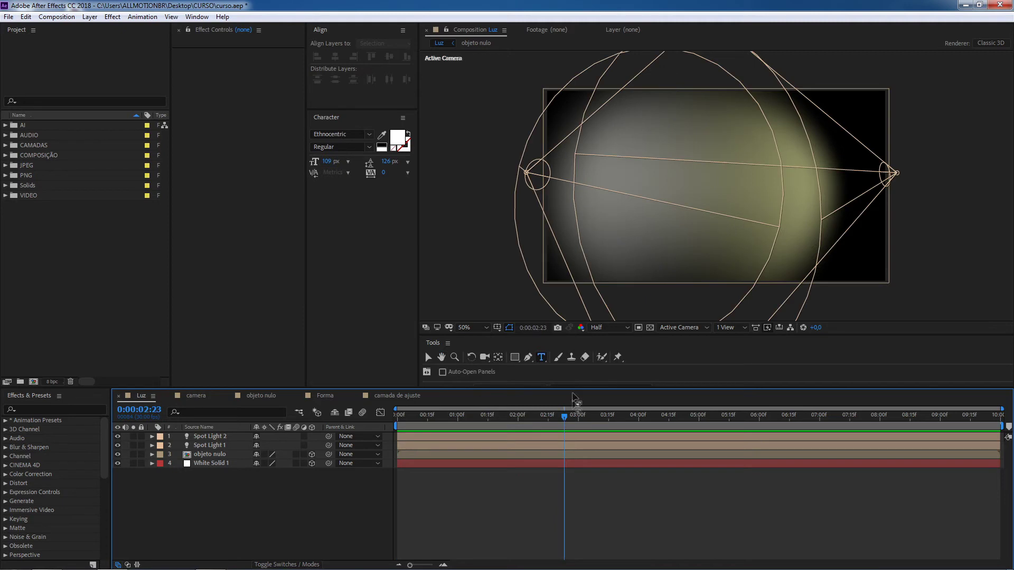
{"action": "left_click_drag", "start_coordinate": [564, 416], "coordinate": [382, 438]}
{"action": "key", "text": "space"}
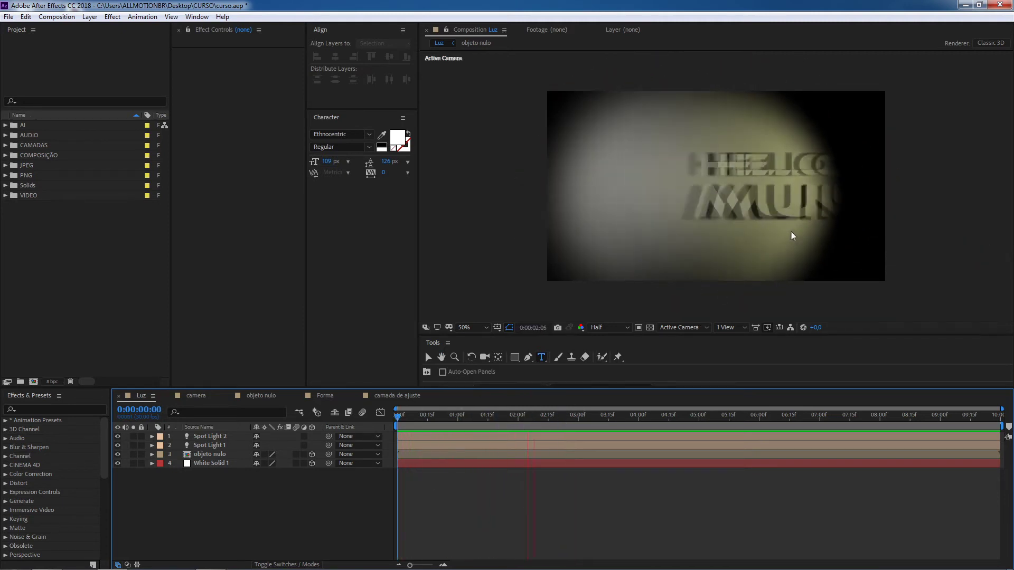
{"action": "key", "text": "space"}
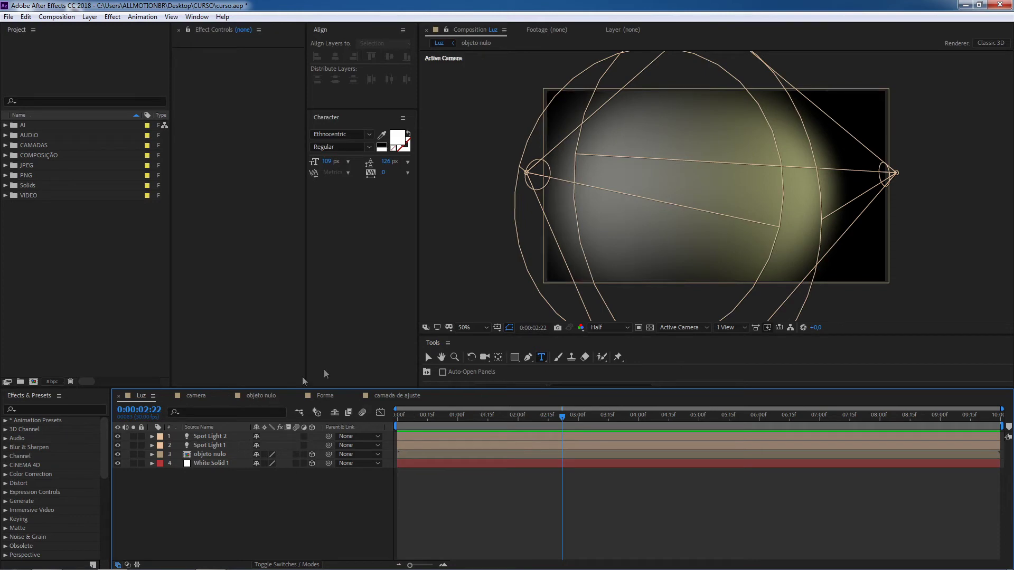
Step: Close the Luz timeline, then set the camera composition to its first frame and hide the graph editor
{"action": "left_click", "coordinate": [118, 397]}
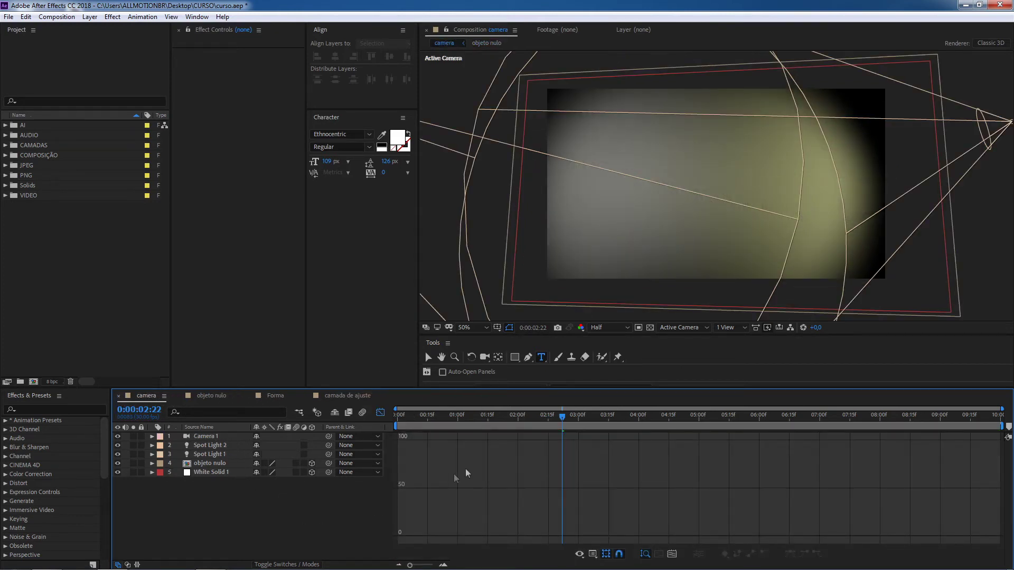
{"action": "left_click_drag", "start_coordinate": [562, 416], "coordinate": [398, 417]}
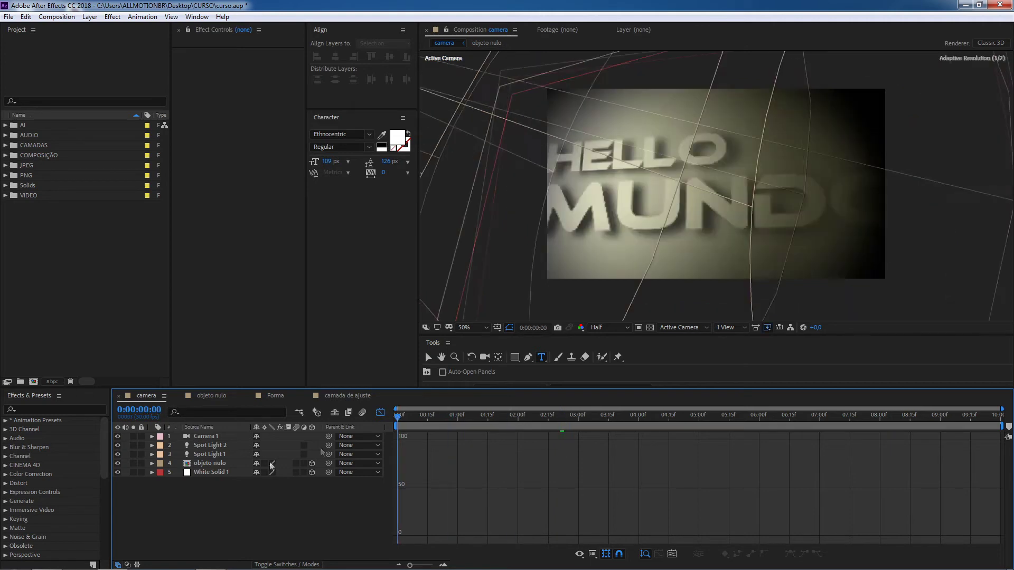
{"action": "left_click", "coordinate": [381, 413]}
Step: Examine the settings for a new camera in the camera composition, then cancel without adding it
{"action": "right_click", "coordinate": [295, 506]}
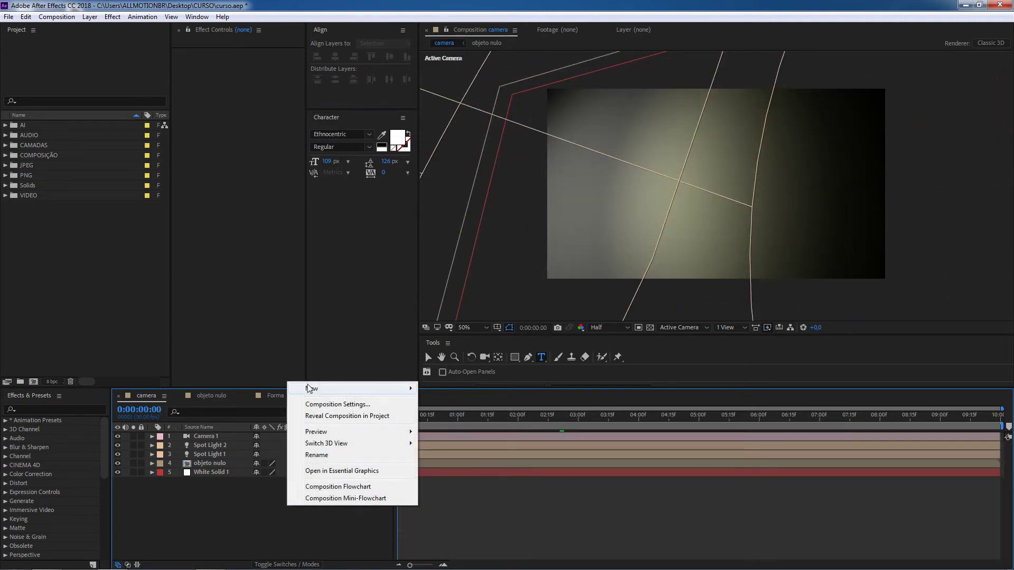
{"action": "mouse_move", "coordinate": [314, 389]}
{"action": "left_click", "coordinate": [446, 440]}
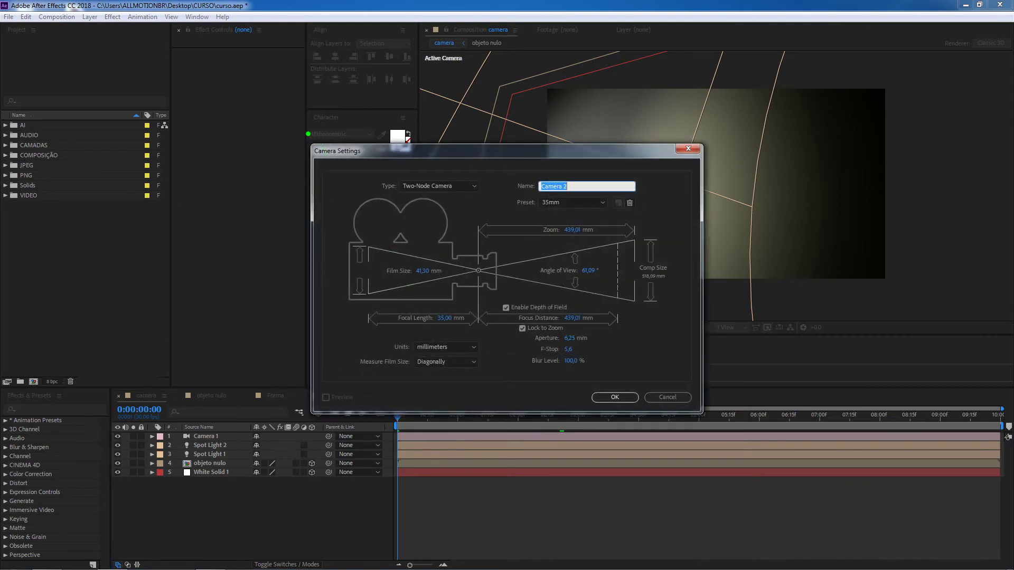
{"action": "mouse_move", "coordinate": [306, 142]}
{"action": "left_mouse_down"}
{"action": "mouse_move", "coordinate": [623, 284]}
{"action": "mouse_move", "coordinate": [708, 374]}
{"action": "mouse_move", "coordinate": [709, 420]}
{"action": "left_mouse_up"}
{"action": "left_click", "coordinate": [667, 399]}
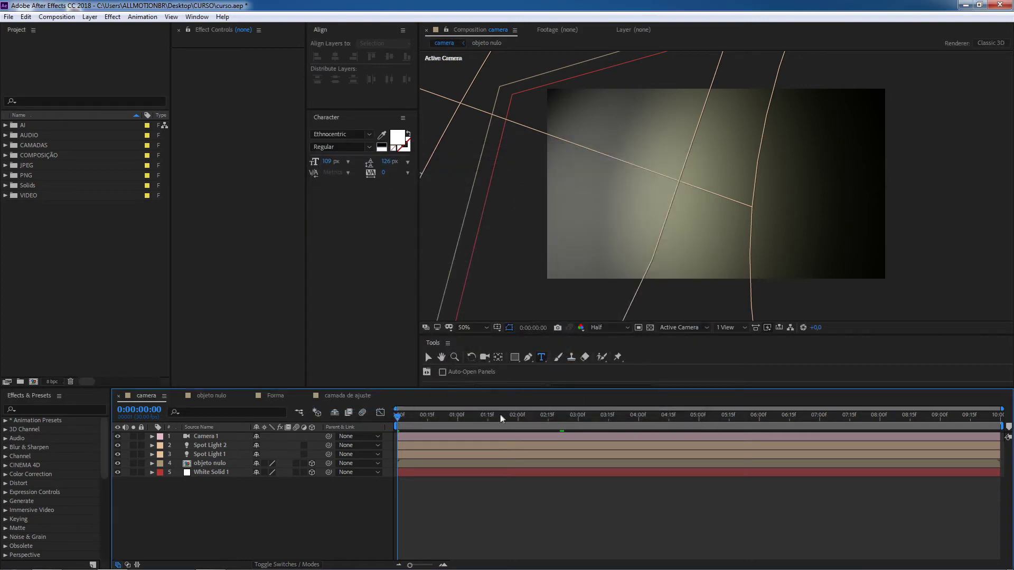
Step: Inspect the camera and lights from the Top view at 25% magnification, then return to the Active Camera view
{"action": "scroll", "coordinate": [600, 275], "scroll_direction": "down", "scroll_amount": 2}
{"action": "scroll", "coordinate": [599, 276], "scroll_direction": "down", "scroll_amount": 2}
{"action": "scroll", "coordinate": [599, 274], "scroll_direction": "up", "scroll_amount": 4}
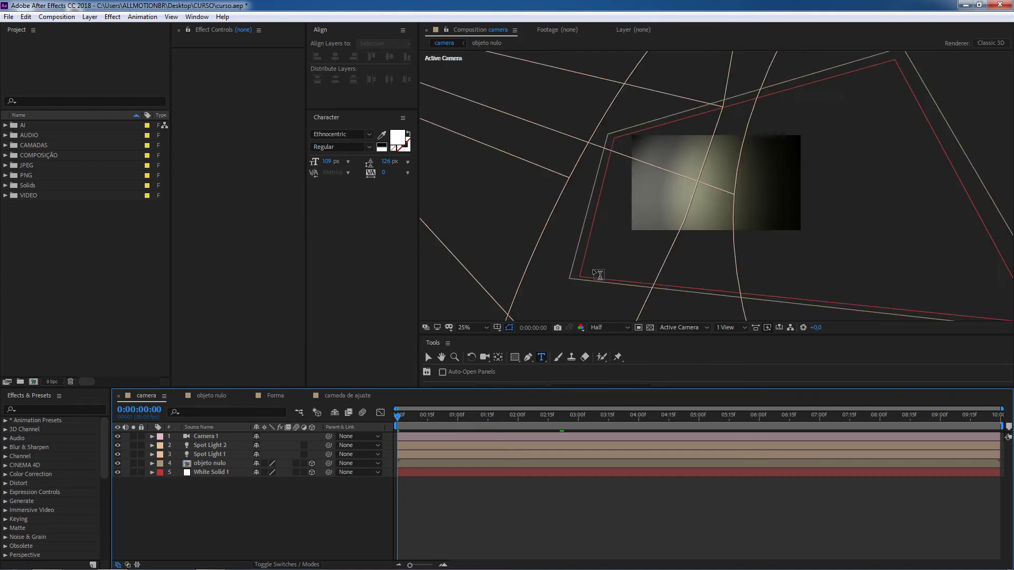
{"action": "left_click", "coordinate": [687, 329]}
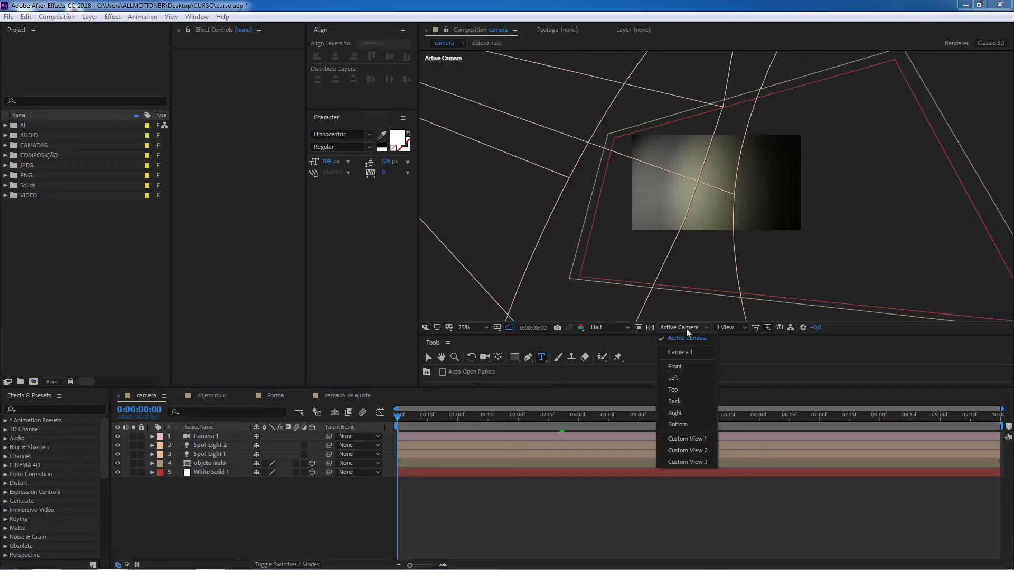
{"action": "left_click", "coordinate": [673, 390]}
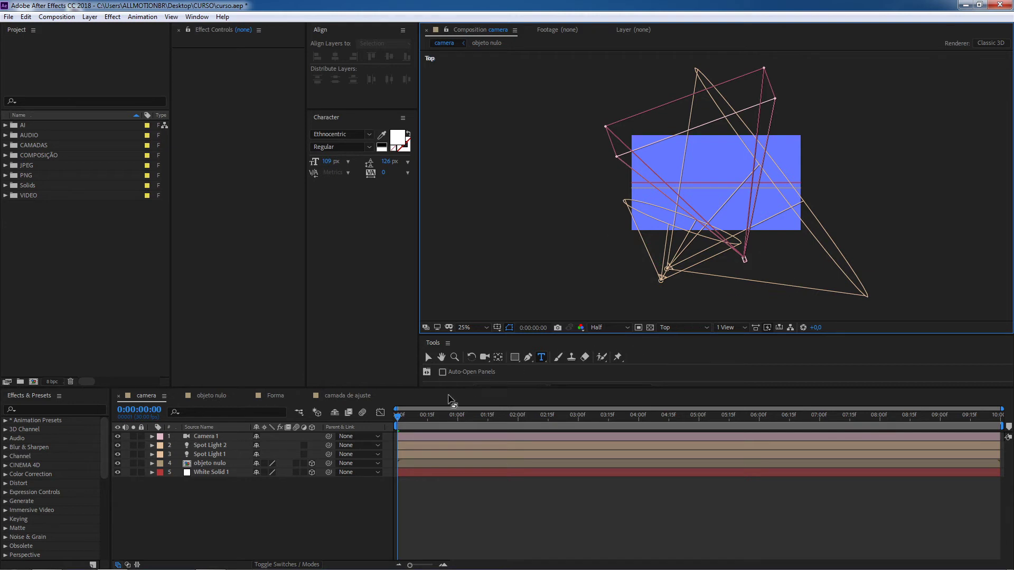
{"action": "left_click", "coordinate": [692, 328]}
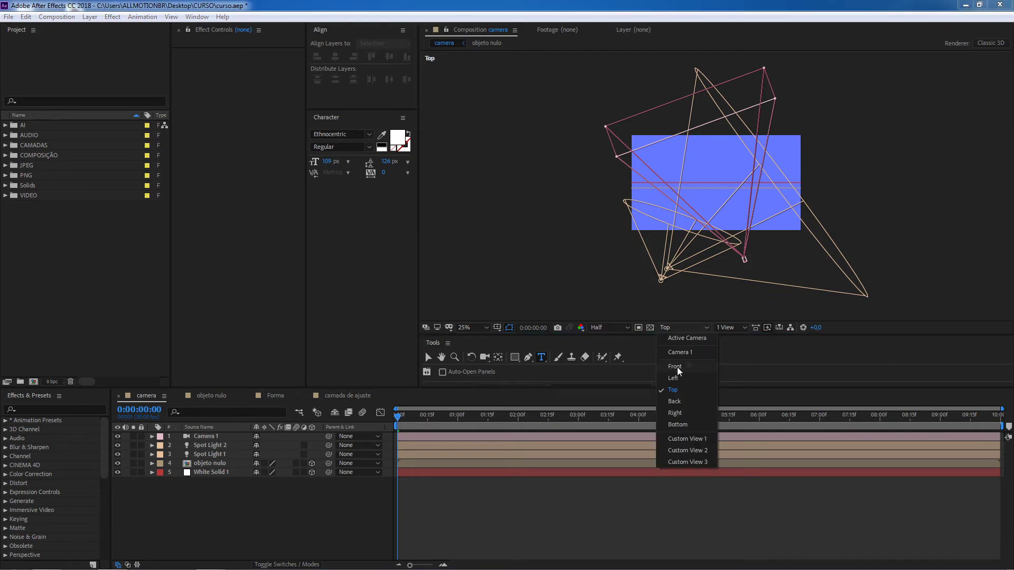
{"action": "left_click", "coordinate": [686, 338]}
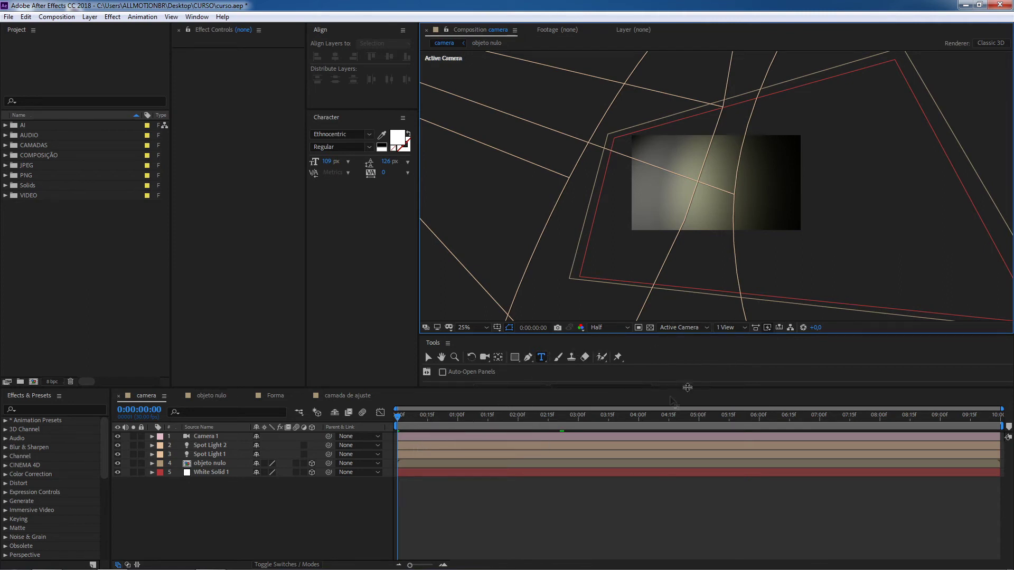
Step: Preview the camera composition from the start to watch the camera move around the lit text
{"action": "key", "text": "space"}
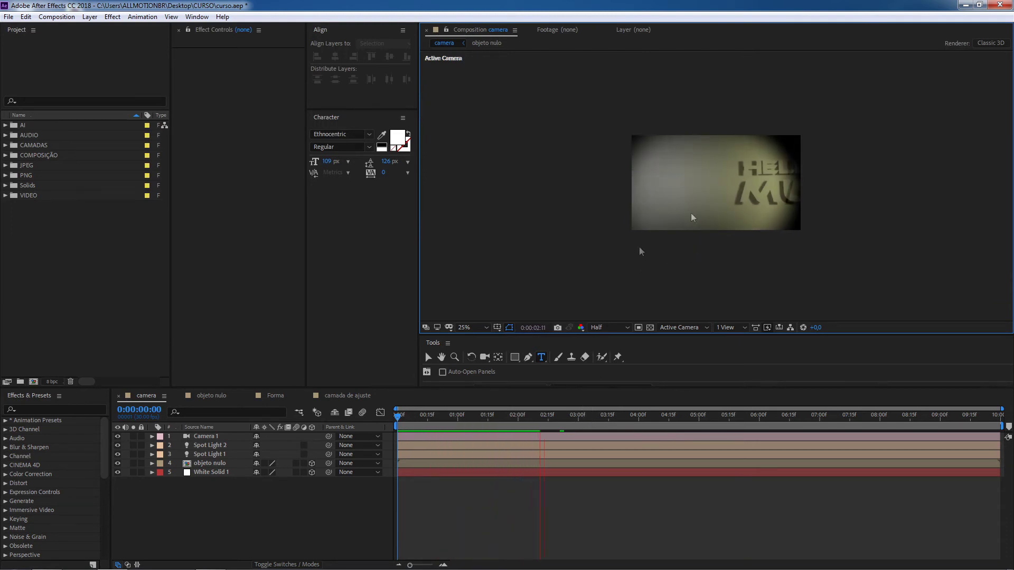
{"action": "key", "text": "space"}
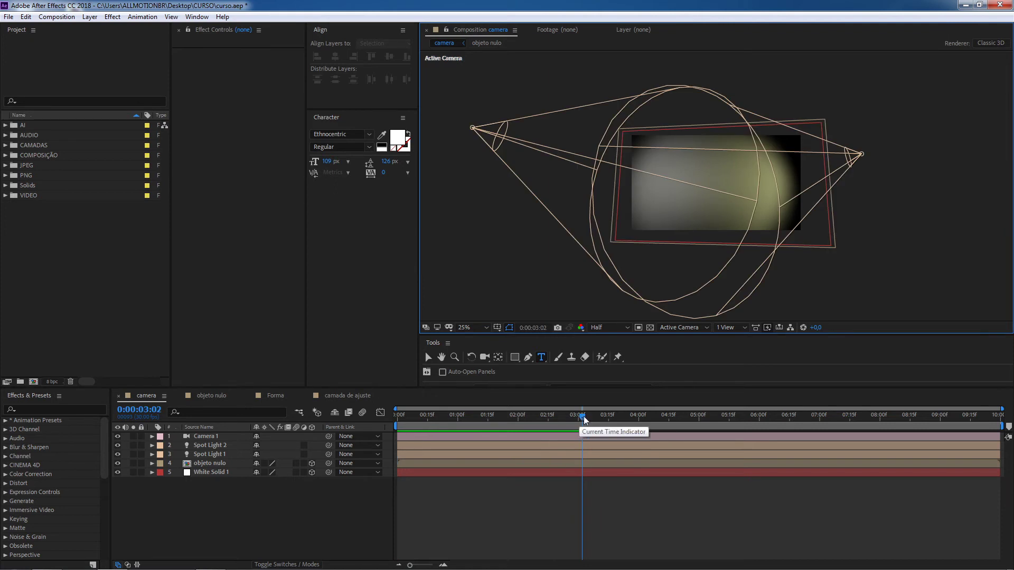
{"action": "key", "text": "space"}
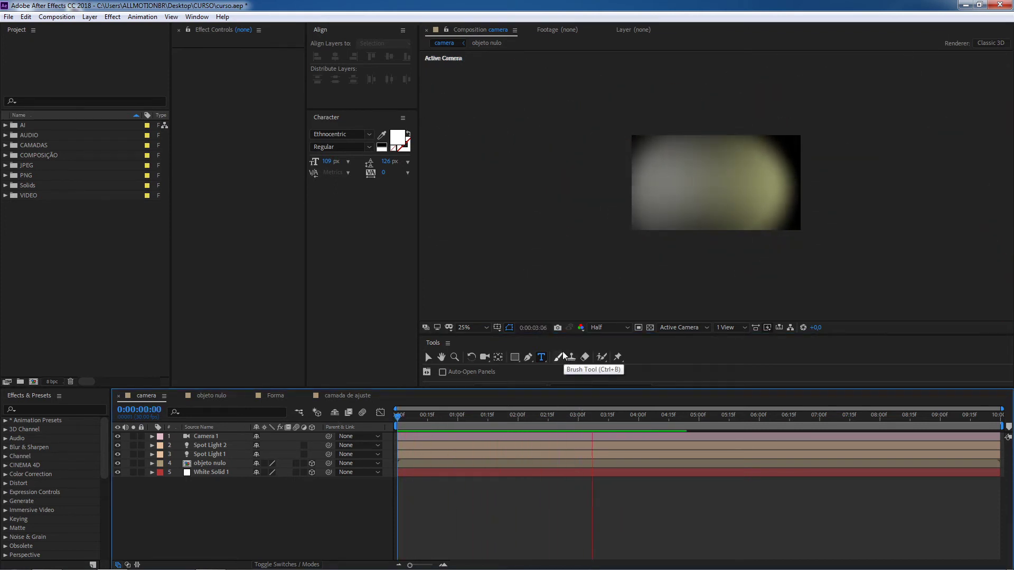
{"action": "left_click", "coordinate": [579, 416]}
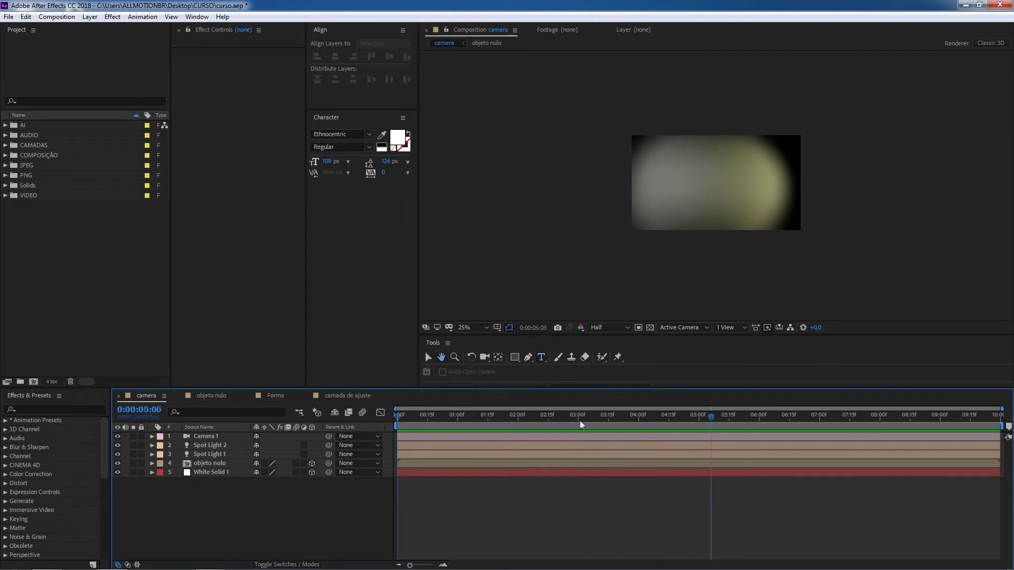
Step: Replay the camera composition's animation once more from its first frame, then stop playback
{"action": "key", "text": "Home"}
{"action": "key", "text": "space"}
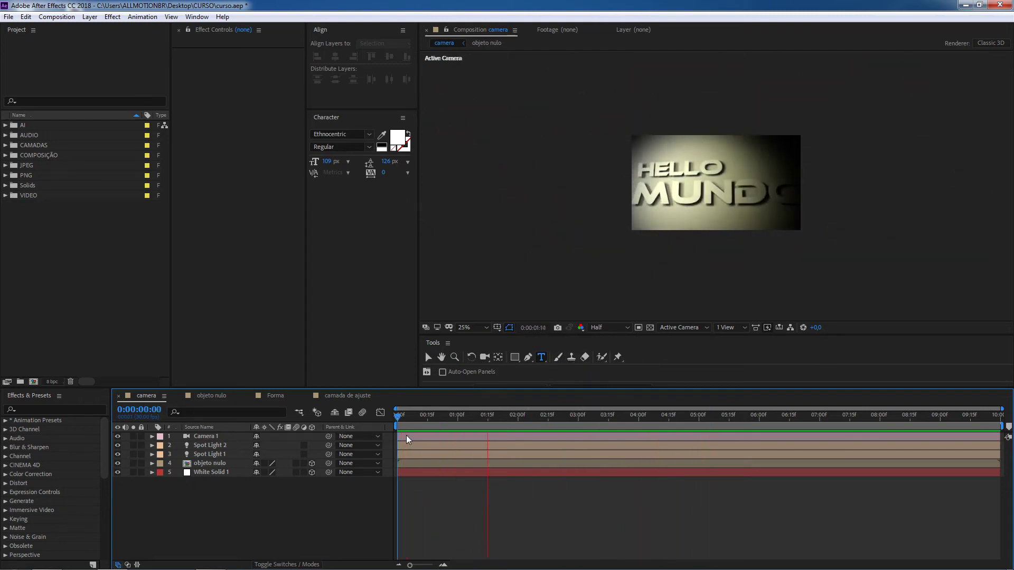
{"action": "key", "text": "space"}
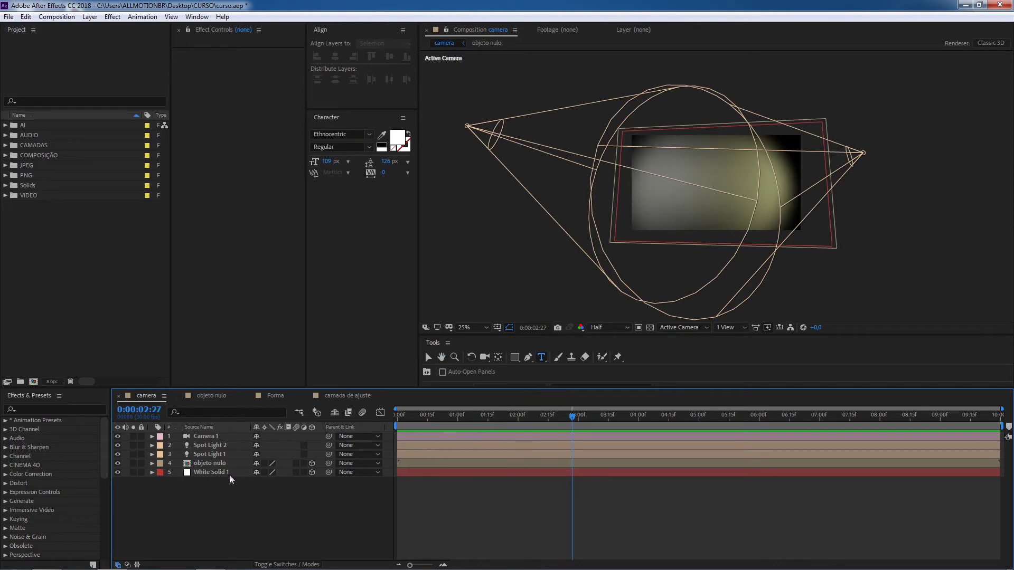
Step: Close the camera timeline and collapse the OBJETO NULO layer's properties in the objeto nulo composition
{"action": "left_click", "coordinate": [119, 397]}
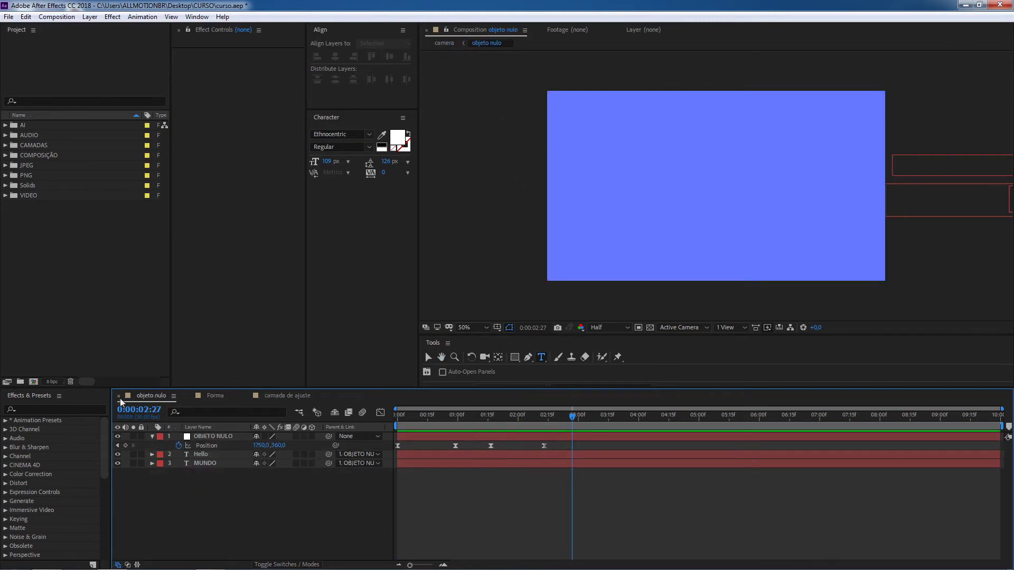
{"action": "left_click", "coordinate": [153, 437]}
Step: Add a new null object to the objeto nulo composition, then delete it
{"action": "right_click", "coordinate": [250, 472]}
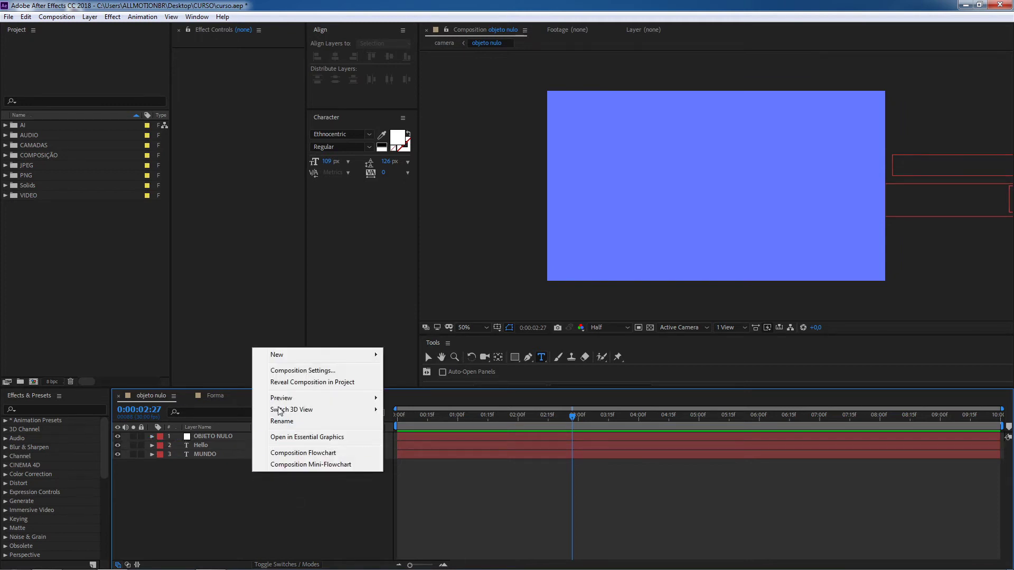
{"action": "mouse_move", "coordinate": [283, 355]}
{"action": "left_click", "coordinate": [412, 416]}
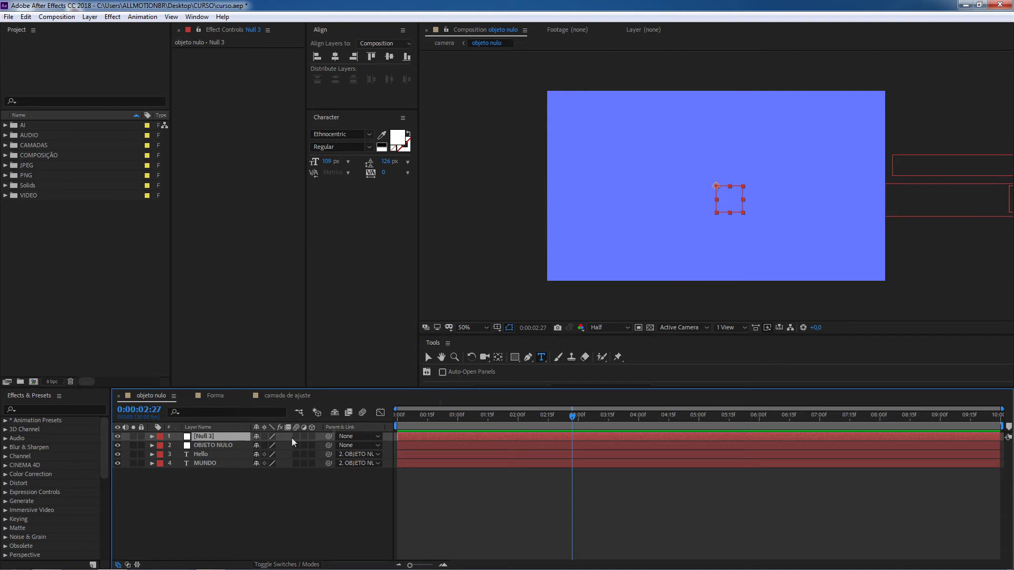
{"action": "left_click", "coordinate": [213, 508]}
{"action": "left_click", "coordinate": [214, 439]}
{"action": "key", "text": "Delete"}
Step: Preview the text animation driven by OBJETO NULO, starting at the first frame
{"action": "left_click_drag", "start_coordinate": [566, 414], "coordinate": [394, 421]}
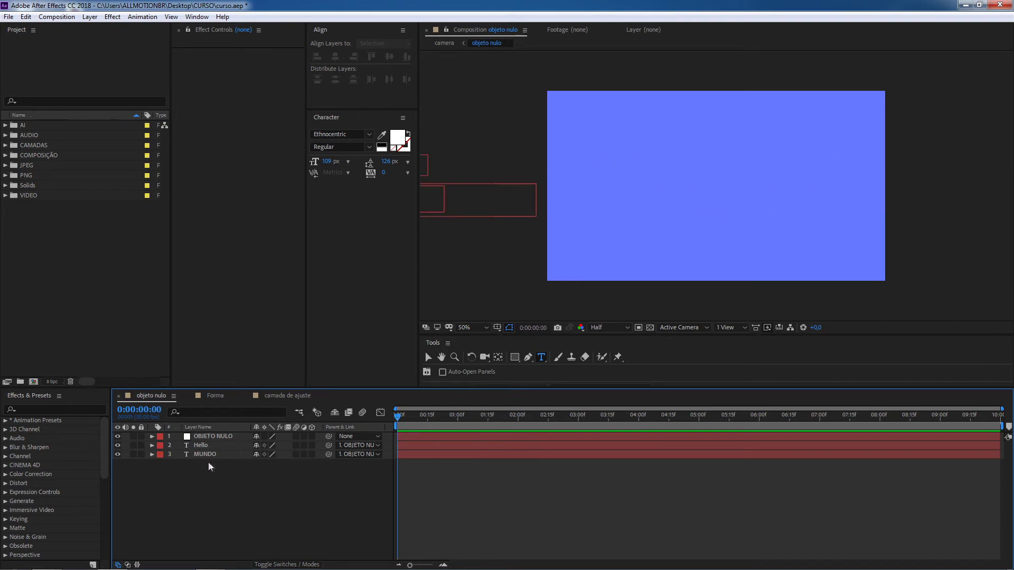
{"action": "key", "text": "space"}
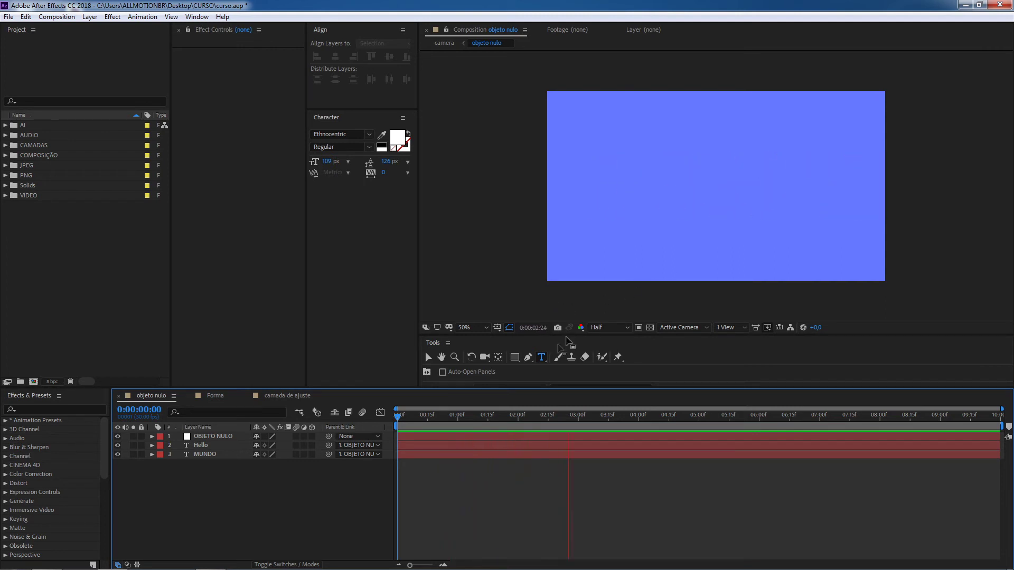
{"action": "key", "text": "space"}
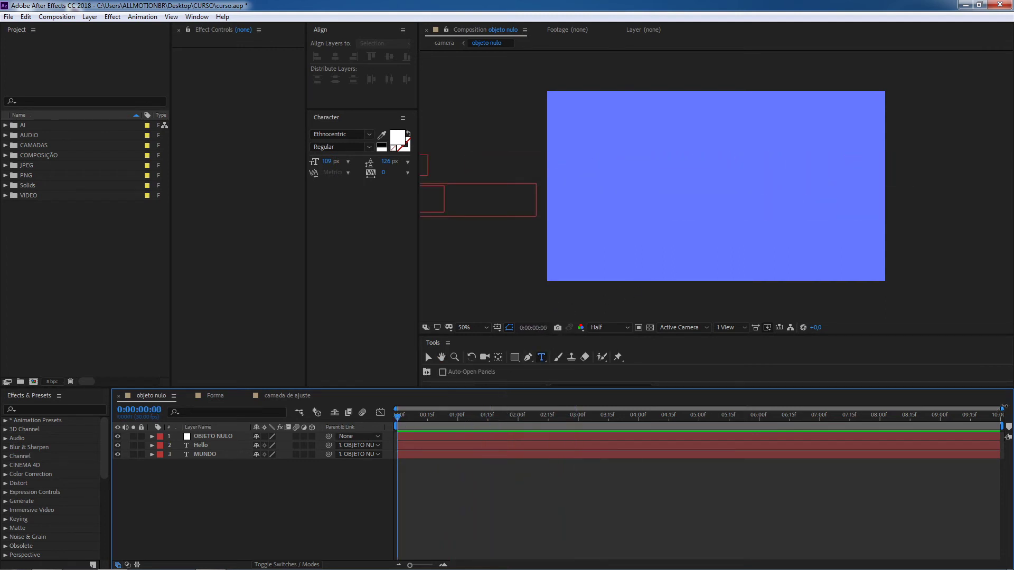
Step: Shorten the work area to end just before 3 seconds, preview it, then close the objeto nulo timeline
{"action": "left_click_drag", "start_coordinate": [1002, 426], "coordinate": [527, 426]}
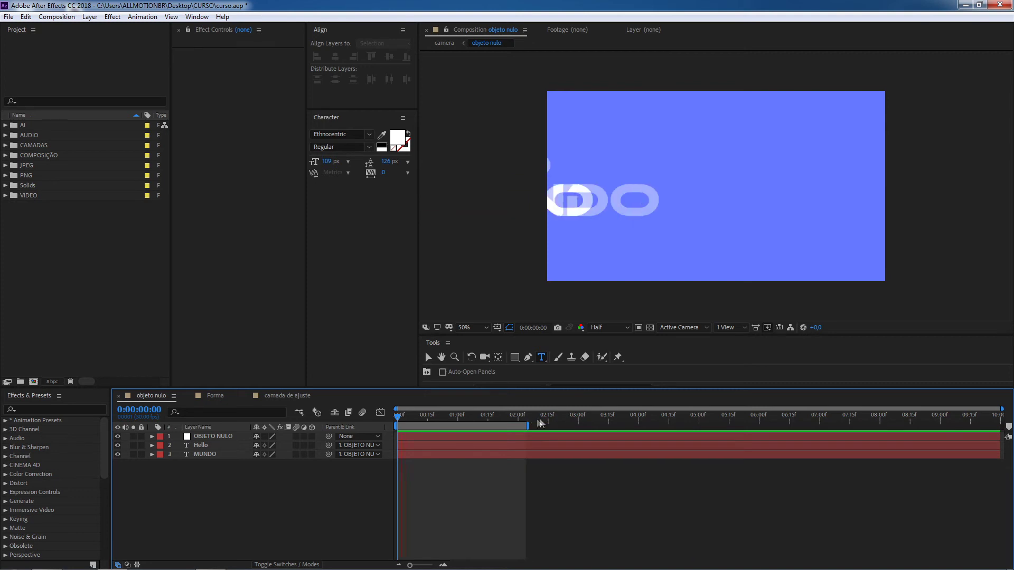
{"action": "left_click_drag", "start_coordinate": [527, 426], "coordinate": [569, 426]}
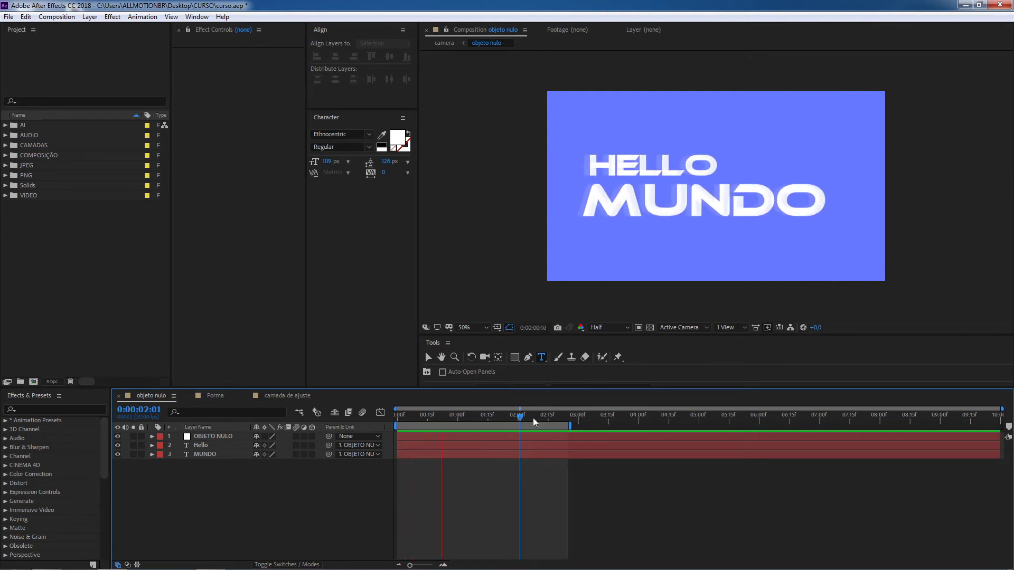
{"action": "key", "text": "space"}
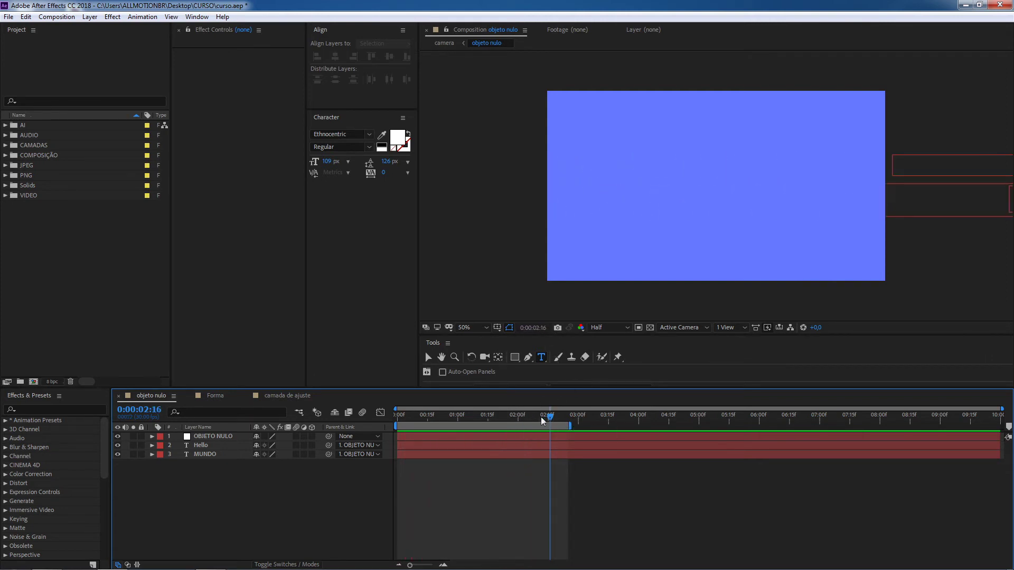
{"action": "key", "text": "Home"}
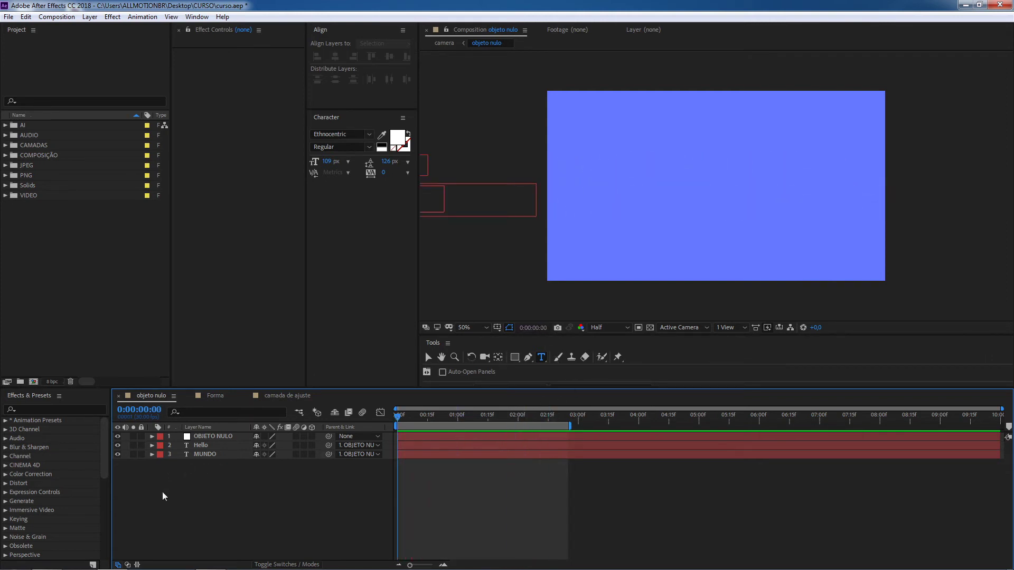
{"action": "left_click", "coordinate": [119, 397]}
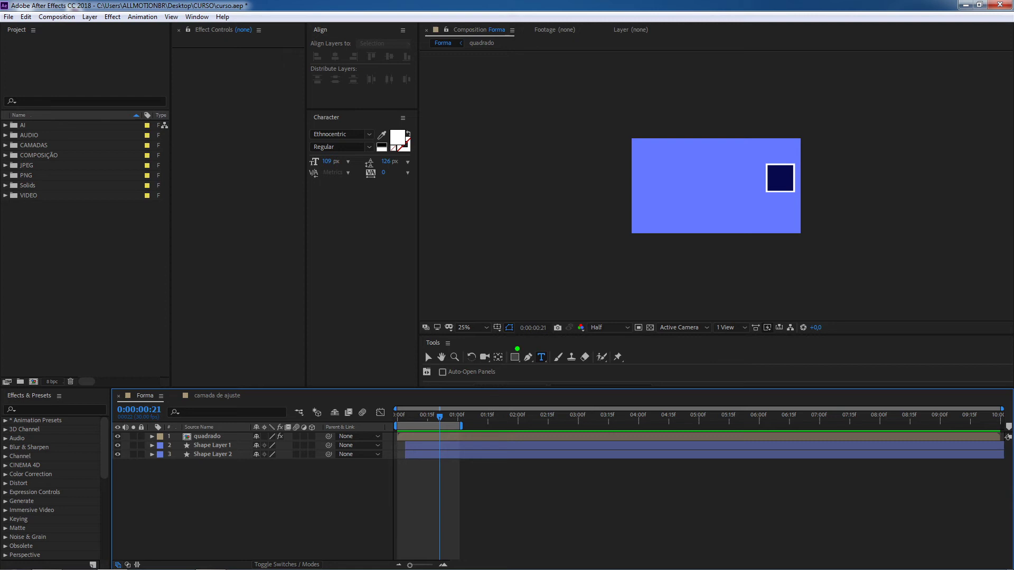
{"action": "left_click_drag", "start_coordinate": [517, 349], "coordinate": [533, 250]}
{"action": "left_click_drag", "start_coordinate": [530, 350], "coordinate": [587, 264]}
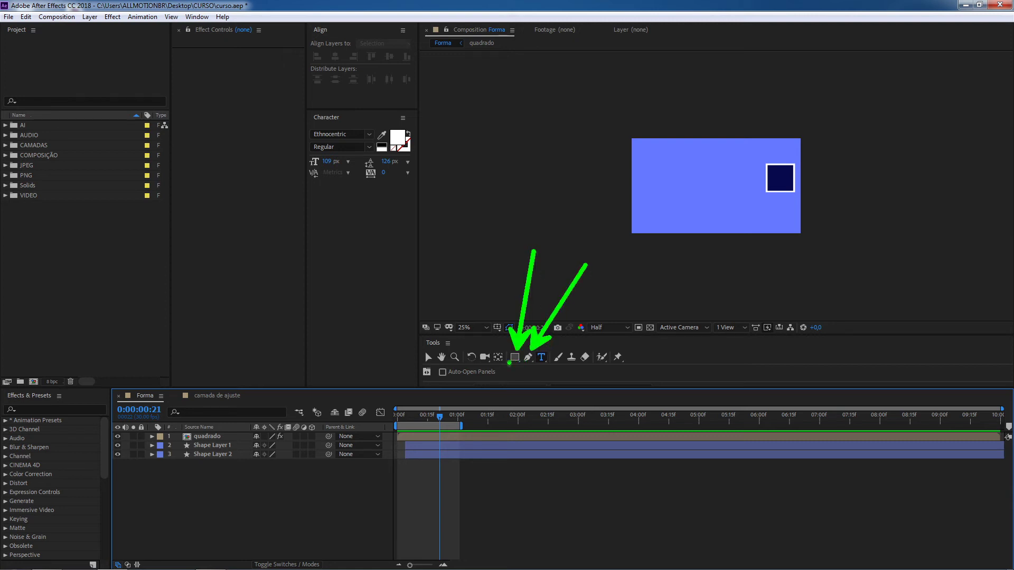
{"action": "key", "text": "Escape"}
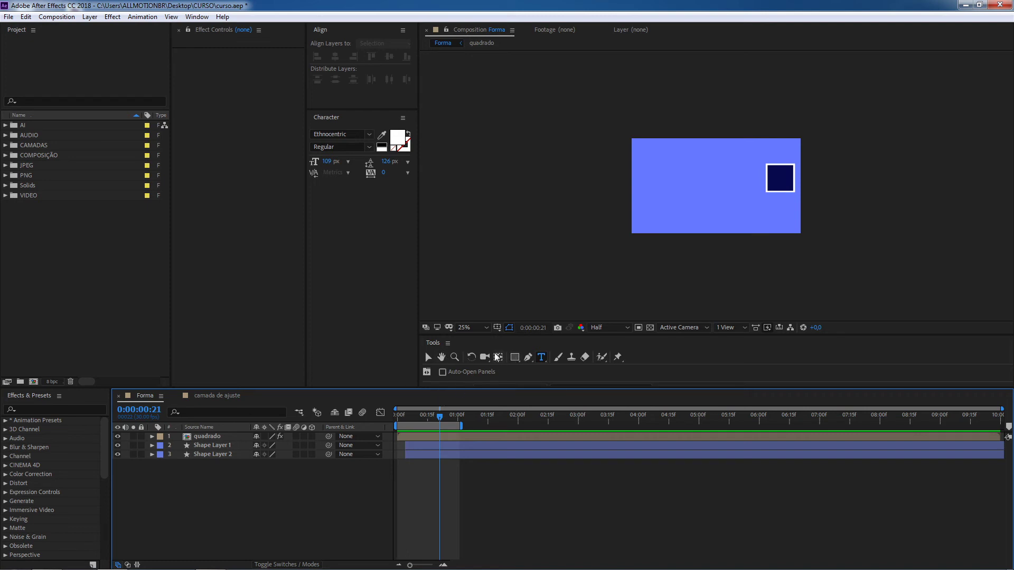
Step: Draw a rounded rectangle in the left half of the Forma composition on a new shape layer
{"action": "left_click", "coordinate": [514, 358]}
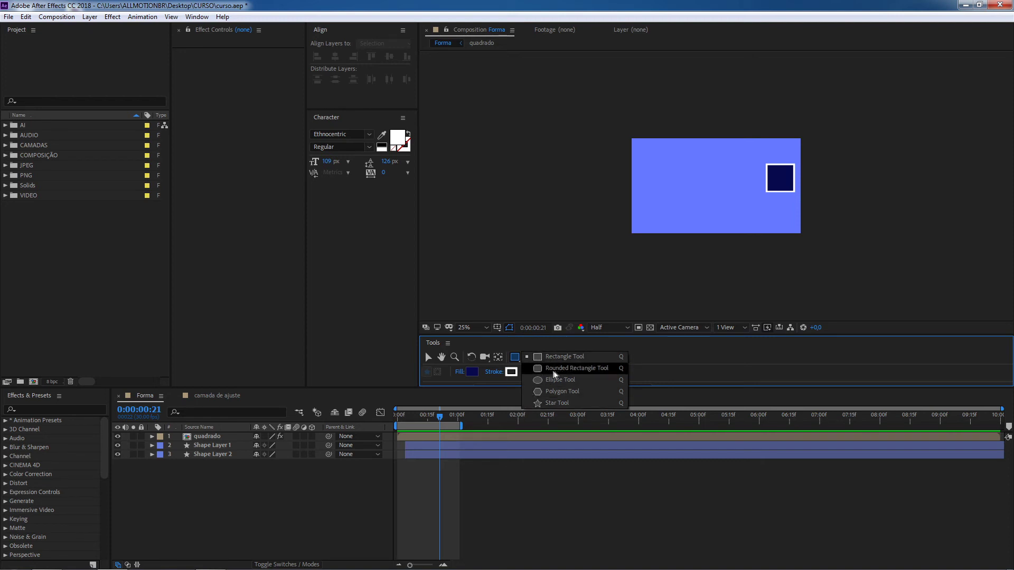
{"action": "left_click", "coordinate": [572, 367]}
{"action": "left_click_drag", "start_coordinate": [644, 163], "coordinate": [717, 199]}
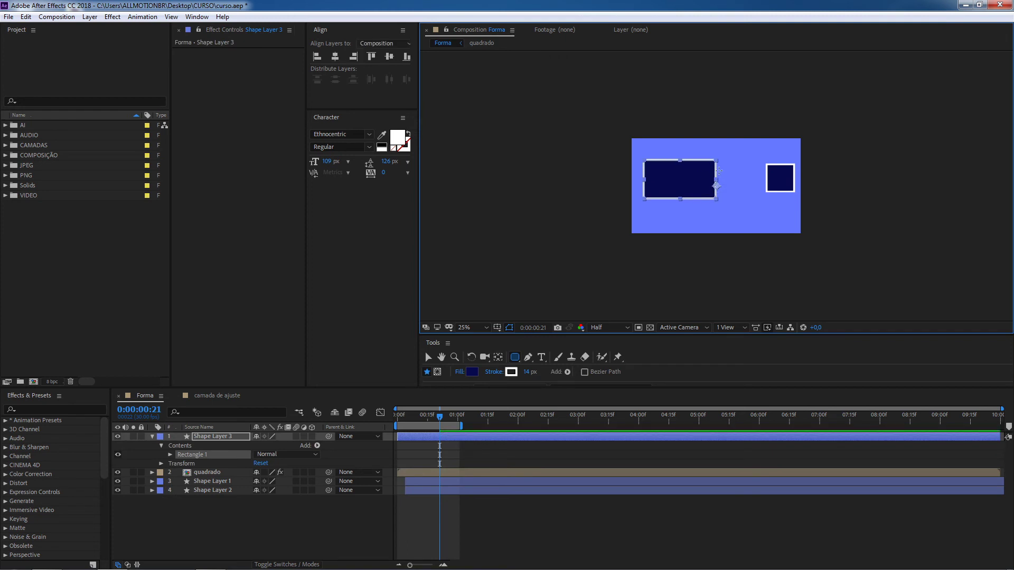
Step: Draw a flat ellipse below the rounded rectangle and a circle to its lower right on the same shape layer
{"action": "key", "text": "period"}
{"action": "key", "text": "period"}
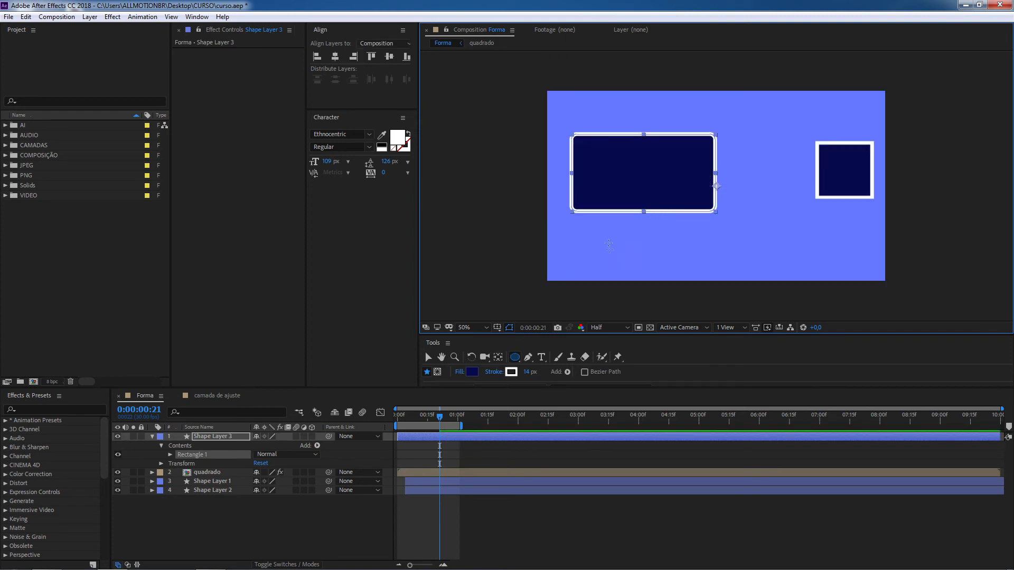
{"action": "left_click_drag", "start_coordinate": [571, 236], "coordinate": [693, 257]}
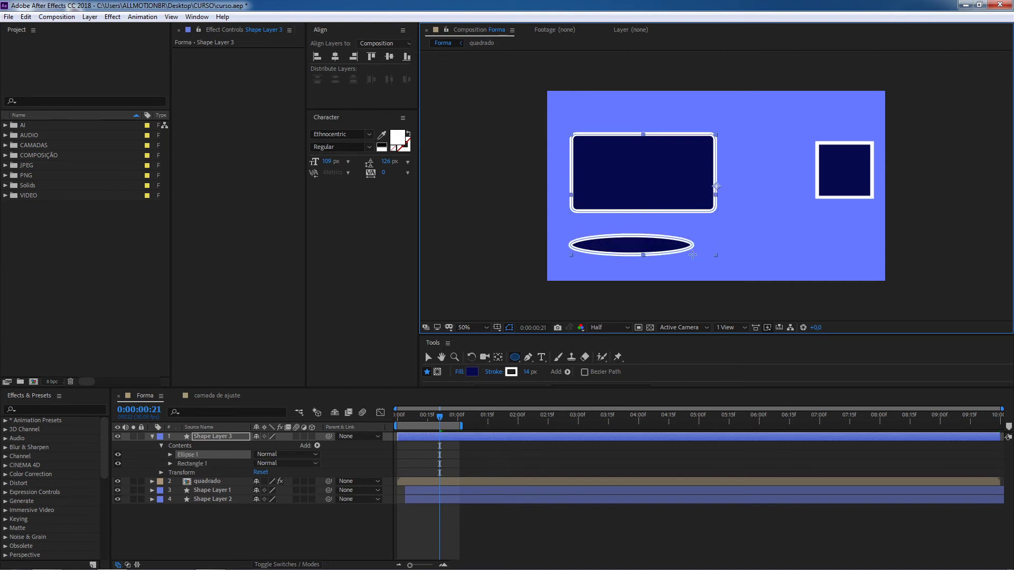
{"action": "left_click_drag", "start_coordinate": [737, 206], "coordinate": [774, 266]}
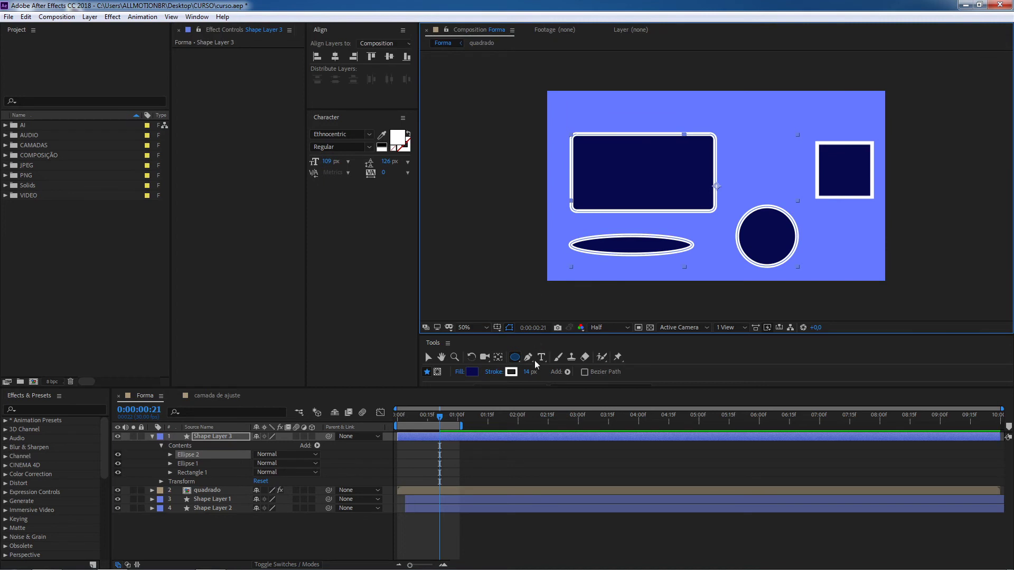
Step: Draw a six-sided polygon at the upper edge of the Forma composition, varying its number of sides while drawing
{"action": "key", "text": "q"}
{"action": "mouse_move", "coordinate": [737, 108]}
{"action": "left_mouse_down"}
{"action": "mouse_move", "coordinate": [762, 138]}
{"action": "mouse_move", "coordinate": [755, 150]}
{"action": "mouse_move", "coordinate": [770, 111]}
{"action": "mouse_move", "coordinate": [784, 116]}
{"action": "mouse_move", "coordinate": [774, 96]}
{"action": "left_mouse_up"}
{"action": "key", "text": "Up"}
{"action": "key", "text": "Up"}
{"action": "key", "text": "Up"}
{"action": "key", "text": "Up"}
{"action": "key", "text": "Up"}
{"action": "key", "text": "Down"}
{"action": "key", "text": "Down"}
{"action": "key", "text": "Down"}
{"action": "key", "text": "Down"}
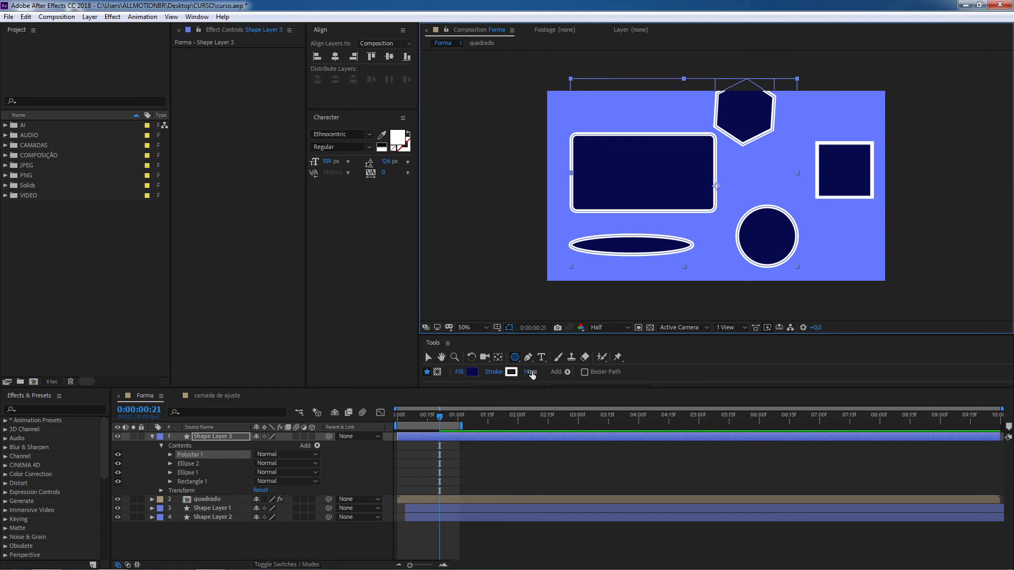
Step: Draw a five-pointed star beside the square, then delete the shape layer holding all the drawn shapes
{"action": "key", "text": "q"}
{"action": "left_click_drag", "start_coordinate": [778, 174], "coordinate": [798, 200]}
{"action": "key", "text": "Up"}
{"action": "key", "text": "Up"}
{"action": "key", "text": "Up"}
{"action": "key", "text": "Up"}
{"action": "key", "text": "Down"}
{"action": "key", "text": "Down"}
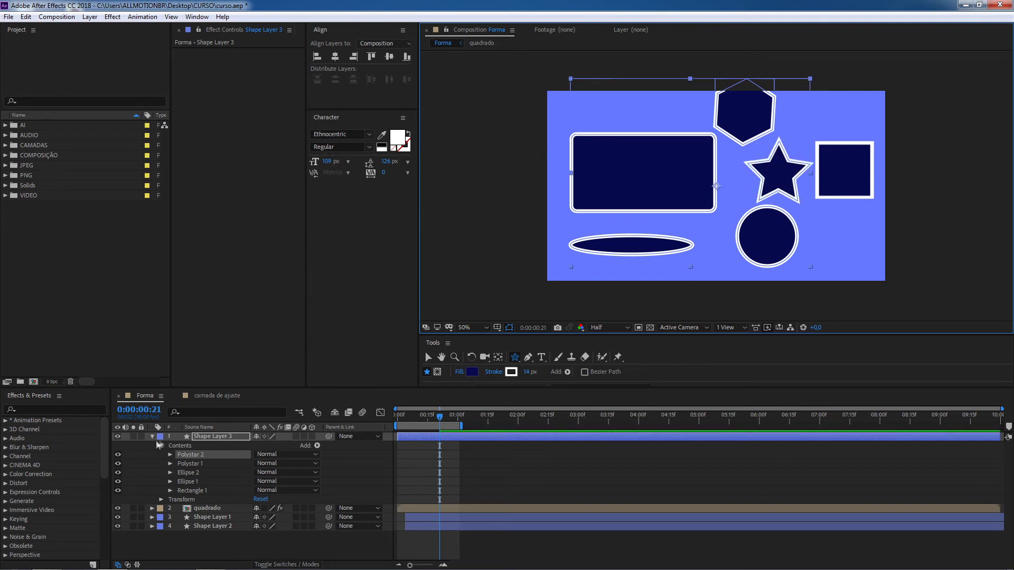
{"action": "left_click", "coordinate": [218, 438]}
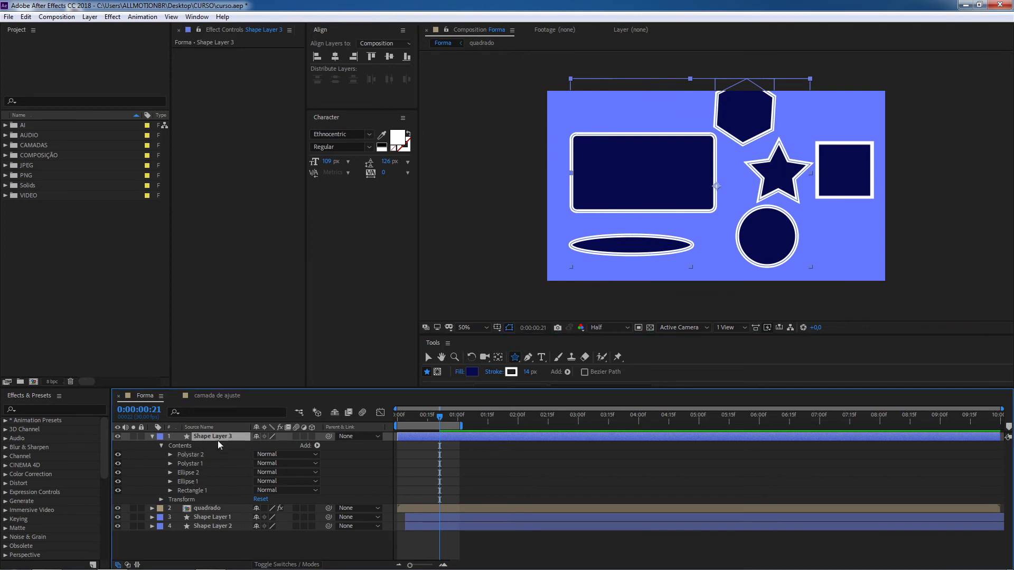
{"action": "key", "text": "Delete"}
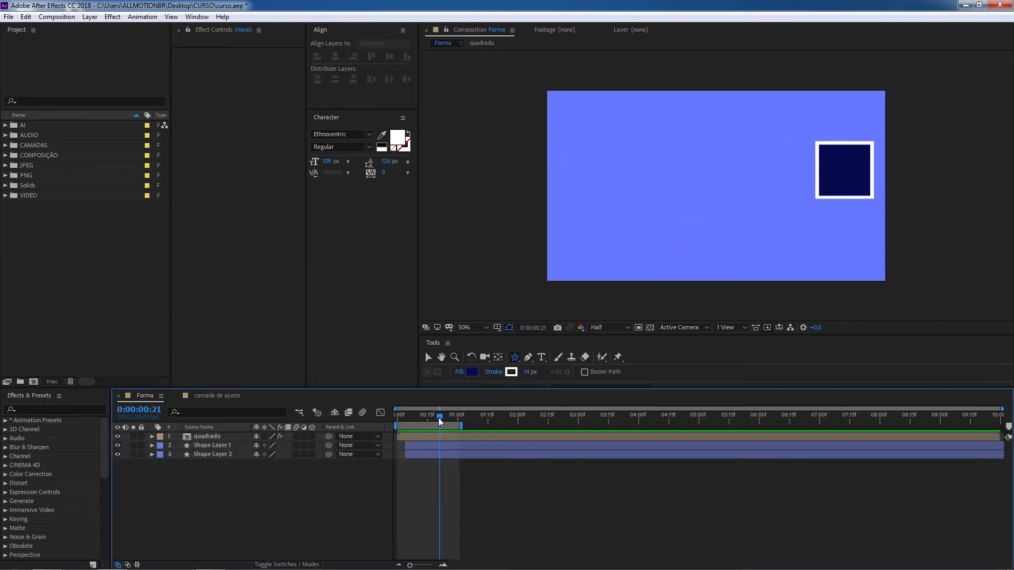
Step: At the first frame, draw a closed freeform Pen shape with a curved lower edge, then delete its shape layer
{"action": "left_click_drag", "start_coordinate": [440, 417], "coordinate": [397, 416]}
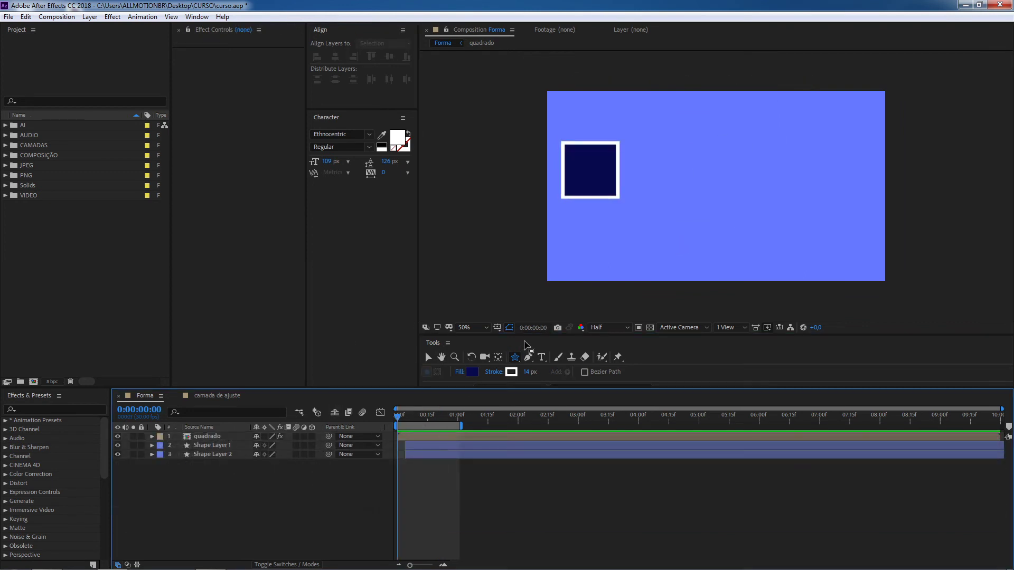
{"action": "left_click", "coordinate": [529, 358]}
{"action": "left_click", "coordinate": [586, 268]}
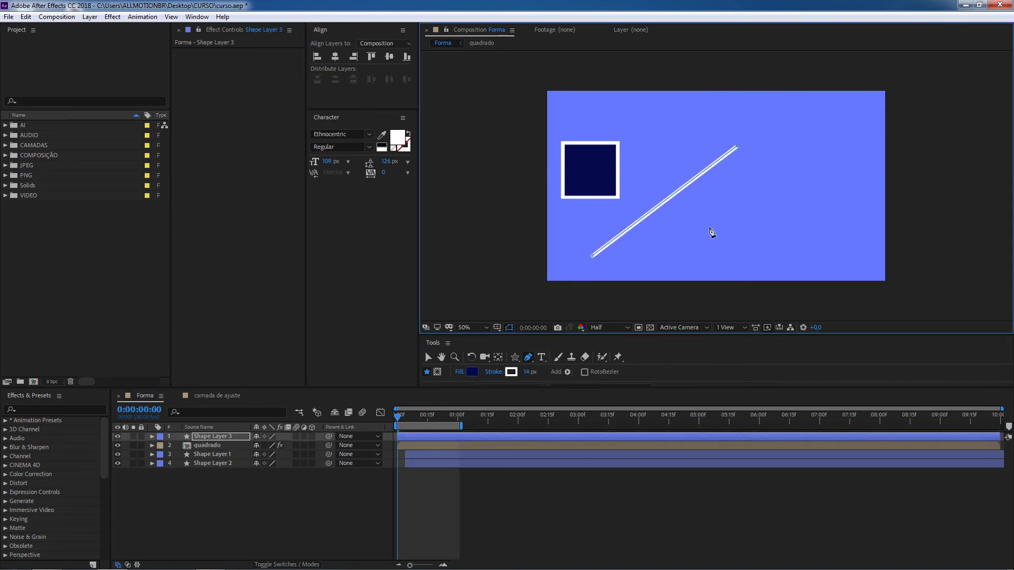
{"action": "left_click", "coordinate": [805, 183]}
{"action": "left_click", "coordinate": [589, 258]}
{"action": "left_click_drag", "start_coordinate": [750, 236], "coordinate": [755, 270]}
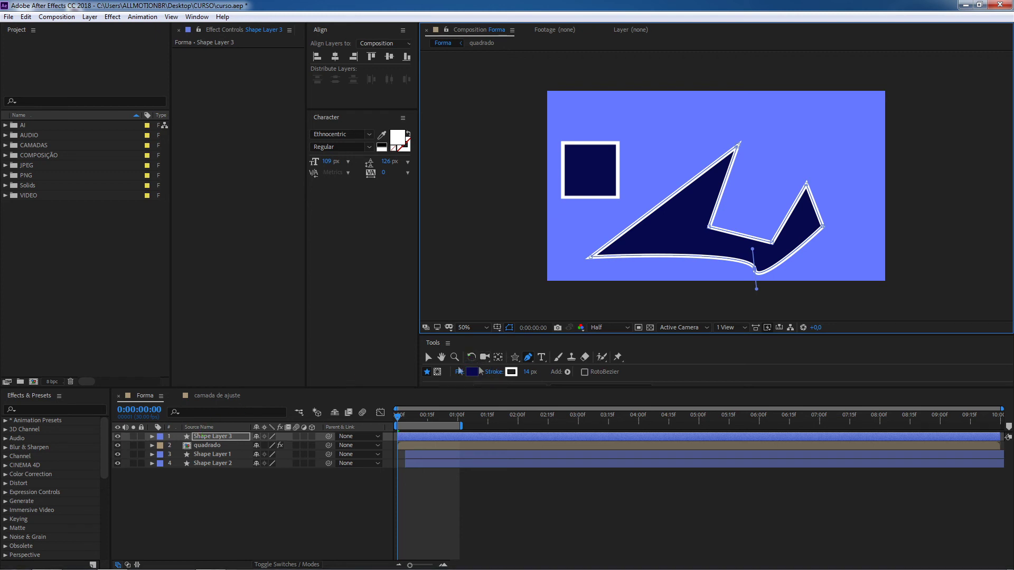
{"action": "left_click", "coordinate": [213, 435]}
{"action": "key", "text": "Delete"}
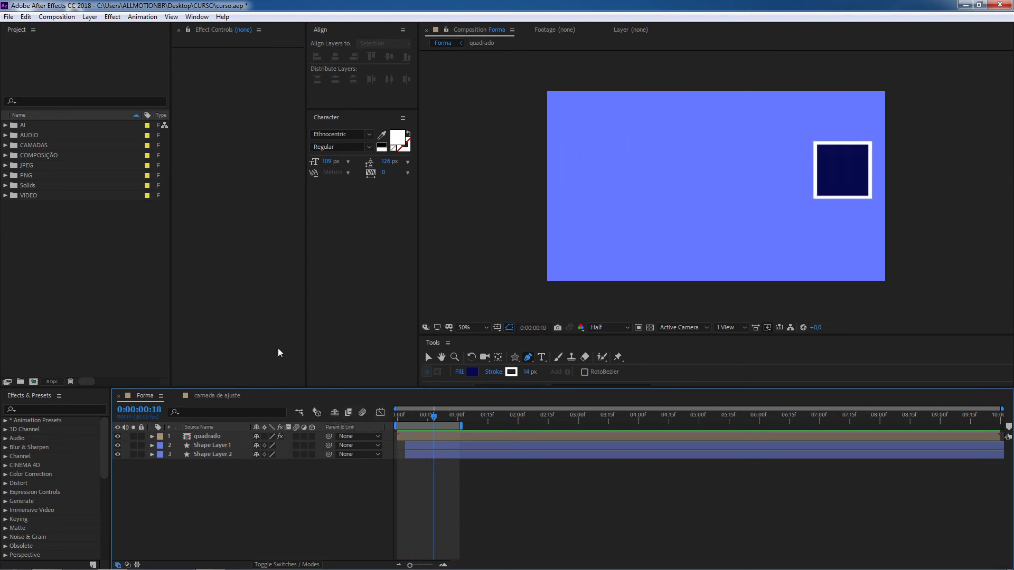
Step: Close the Forma timeline and set the camada de ajuste composition to its first frame
{"action": "left_click", "coordinate": [119, 397]}
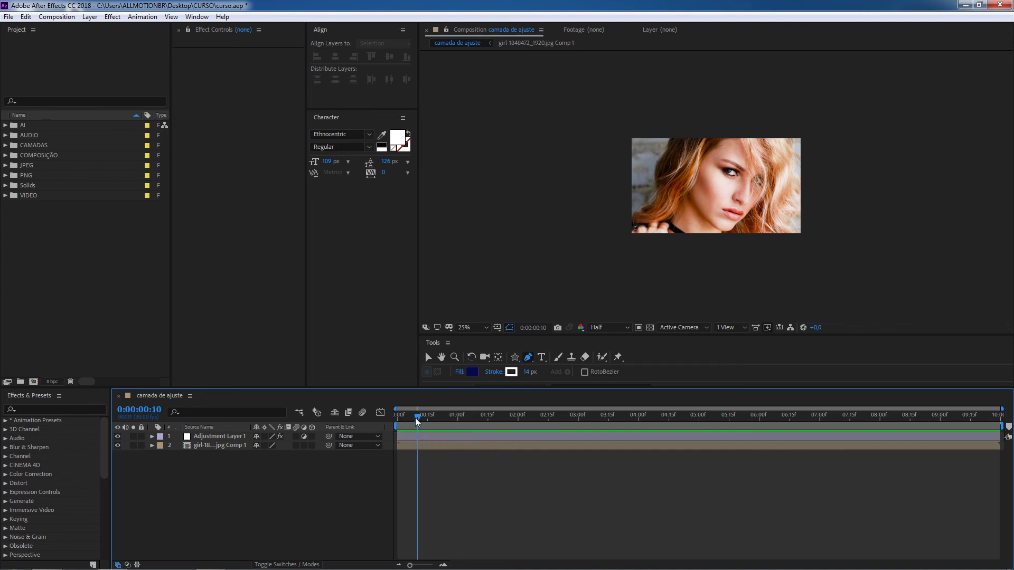
{"action": "mouse_move", "coordinate": [400, 420]}
{"action": "left_mouse_down"}
{"action": "mouse_move", "coordinate": [415, 421]}
{"action": "mouse_move", "coordinate": [396, 424]}
{"action": "left_mouse_up"}
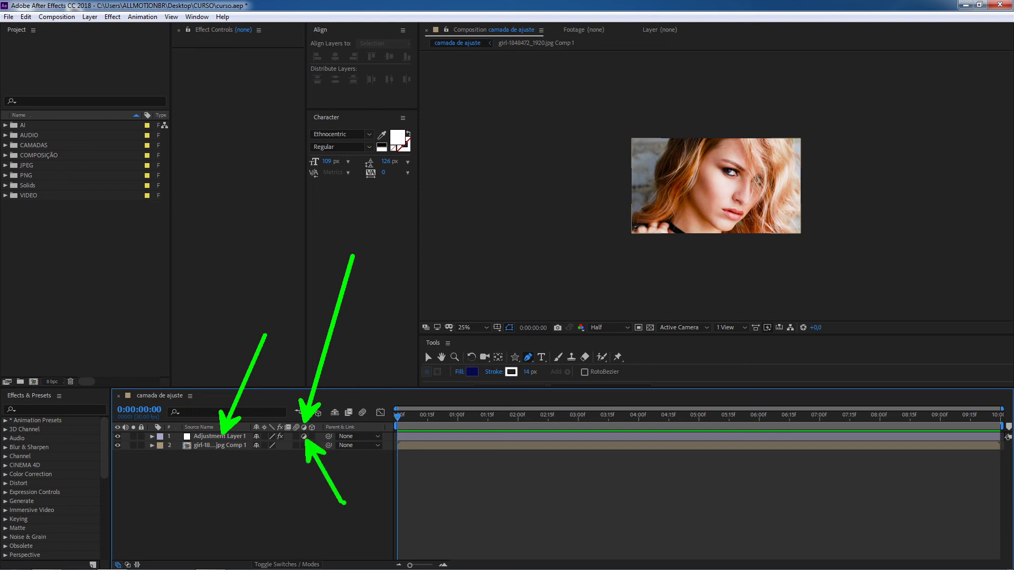
Step: Turn off Adjustment Layer 1's adjustment switch, move the layer across the photo, undo the move, and turn the switch back on
{"action": "left_click", "coordinate": [302, 436]}
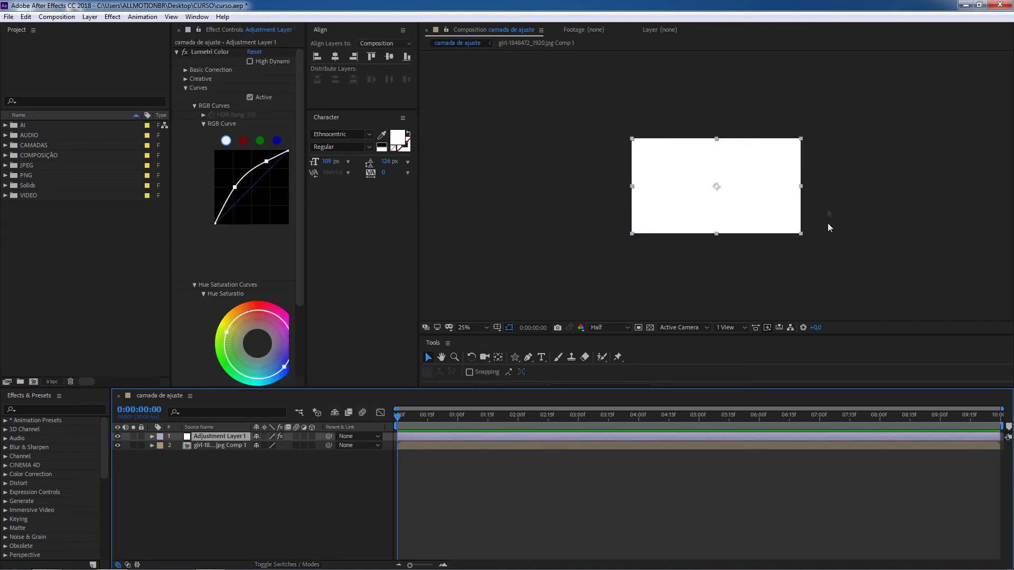
{"action": "left_click_drag", "start_coordinate": [775, 217], "coordinate": [732, 196]}
{"action": "key", "text": "ctrl+z"}
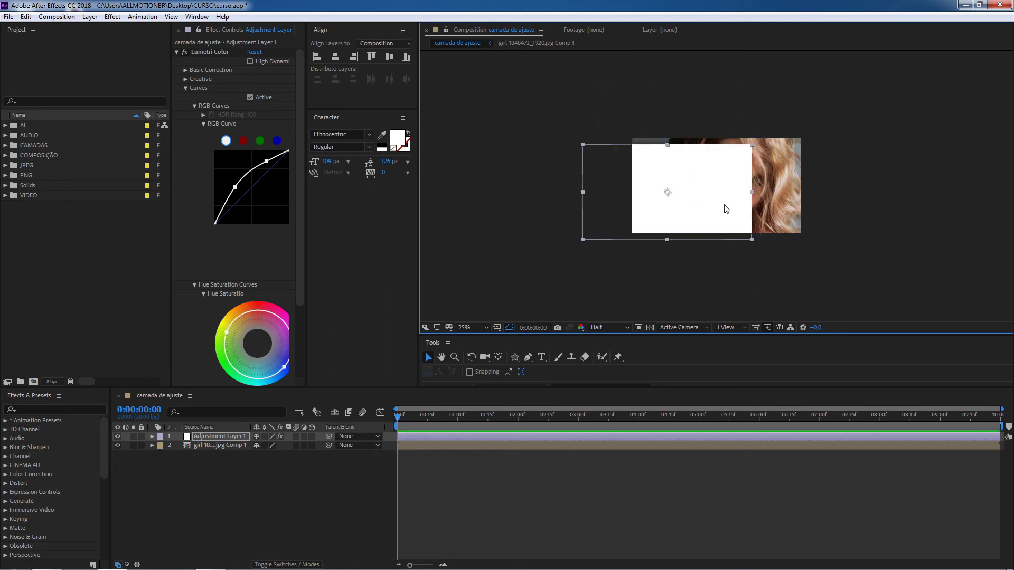
{"action": "key", "text": "ctrl+z"}
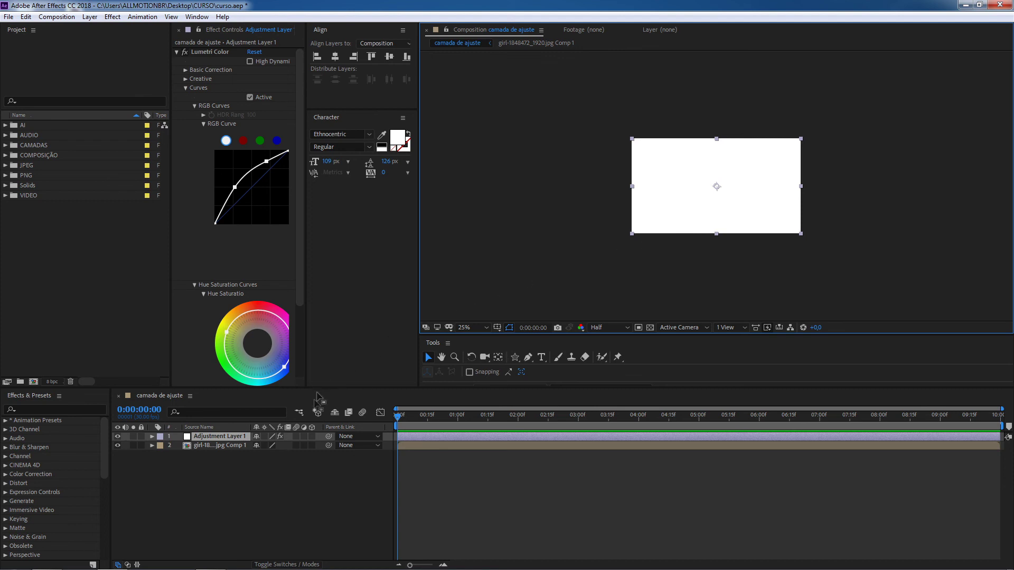
{"action": "left_click", "coordinate": [304, 437]}
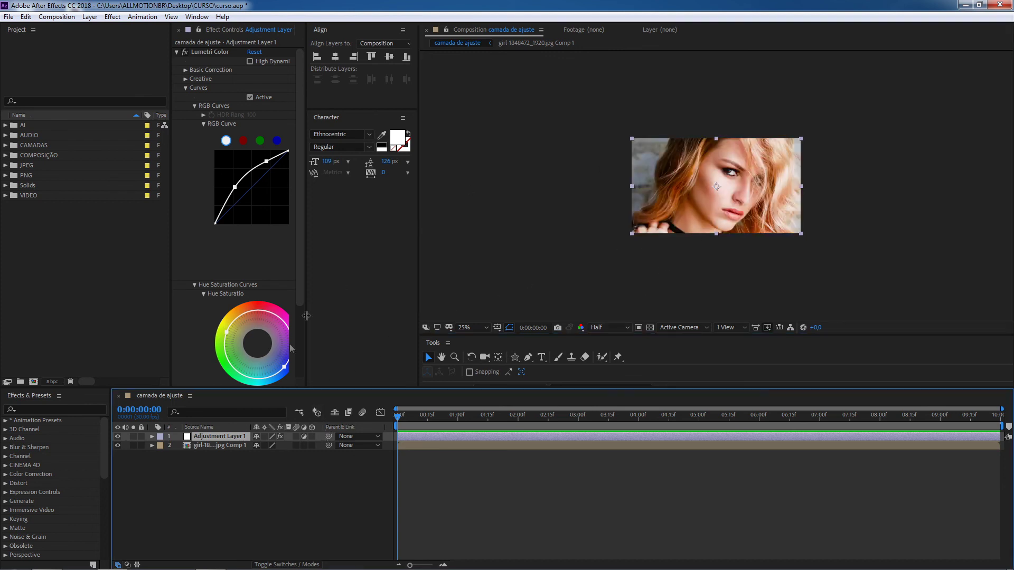
Step: Reshape the Lumetri Color RGB curve on Adjustment Layer 1 by moving its two middle points
{"action": "left_click", "coordinate": [230, 486]}
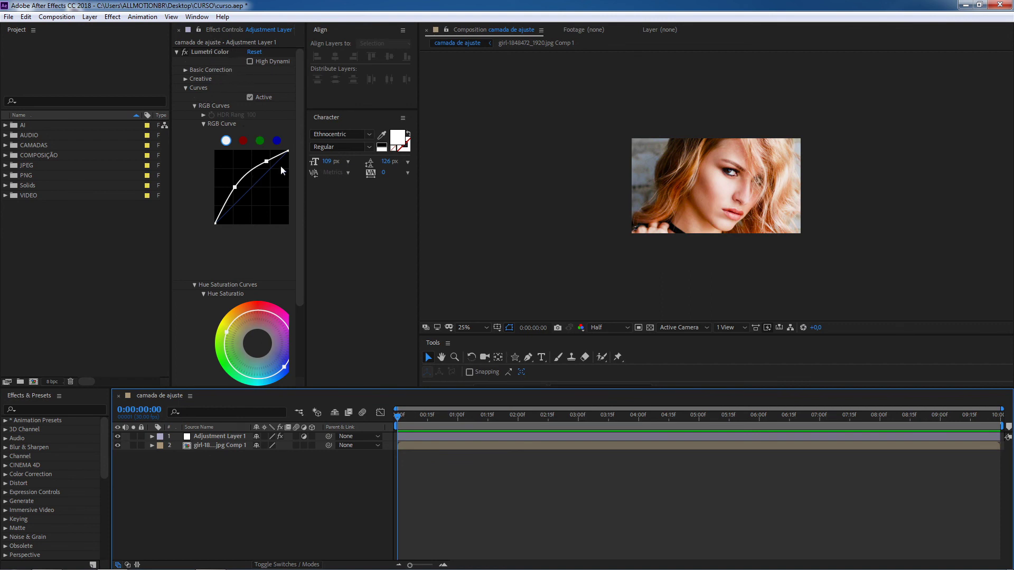
{"action": "left_click", "coordinate": [217, 437]}
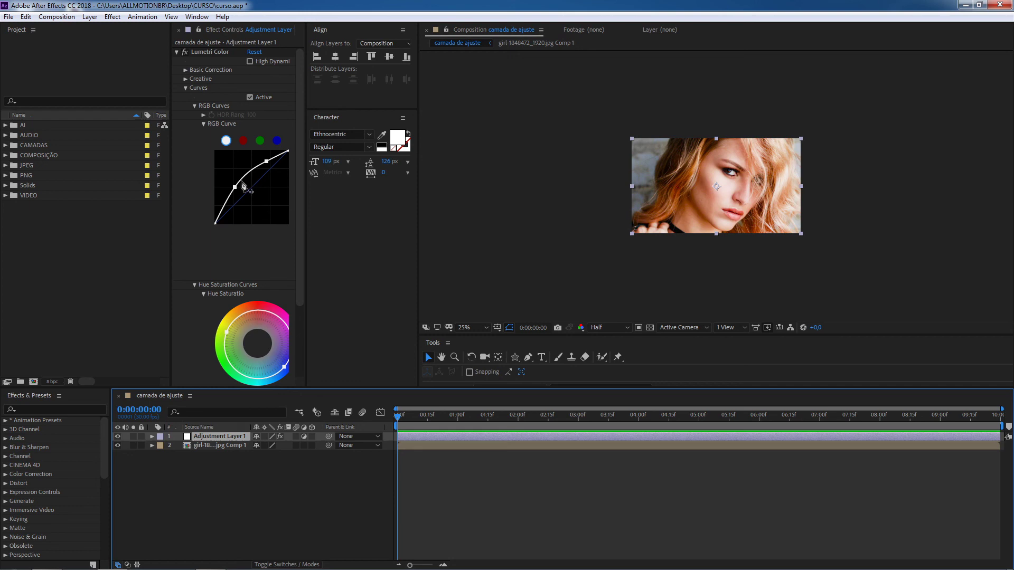
{"action": "left_click_drag", "start_coordinate": [235, 187], "coordinate": [261, 159]}
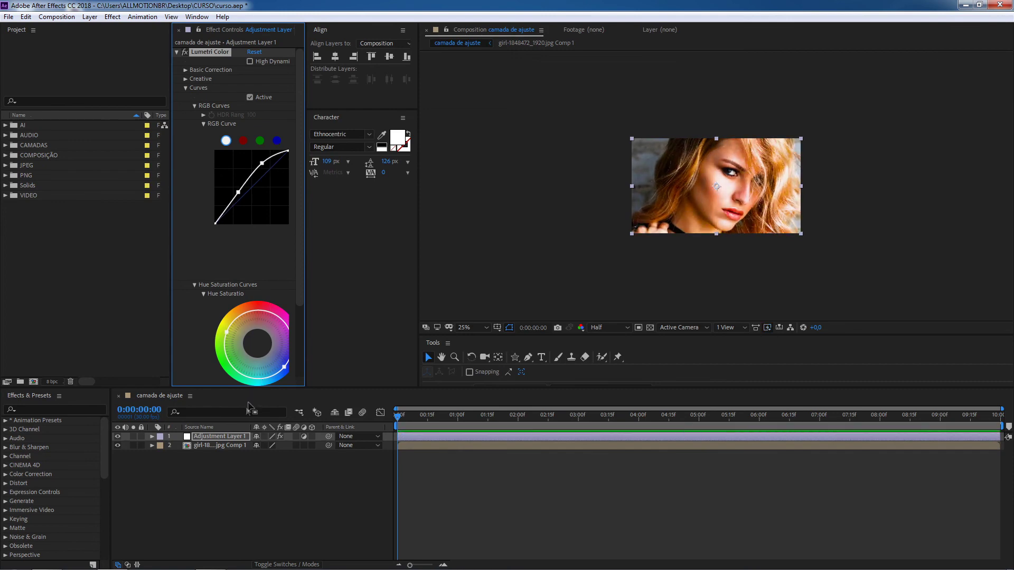
Step: Compare the photo in its nested composition with the adjusted version in camada de ajuste, then close the nested timeline
{"action": "double_click", "coordinate": [228, 445]}
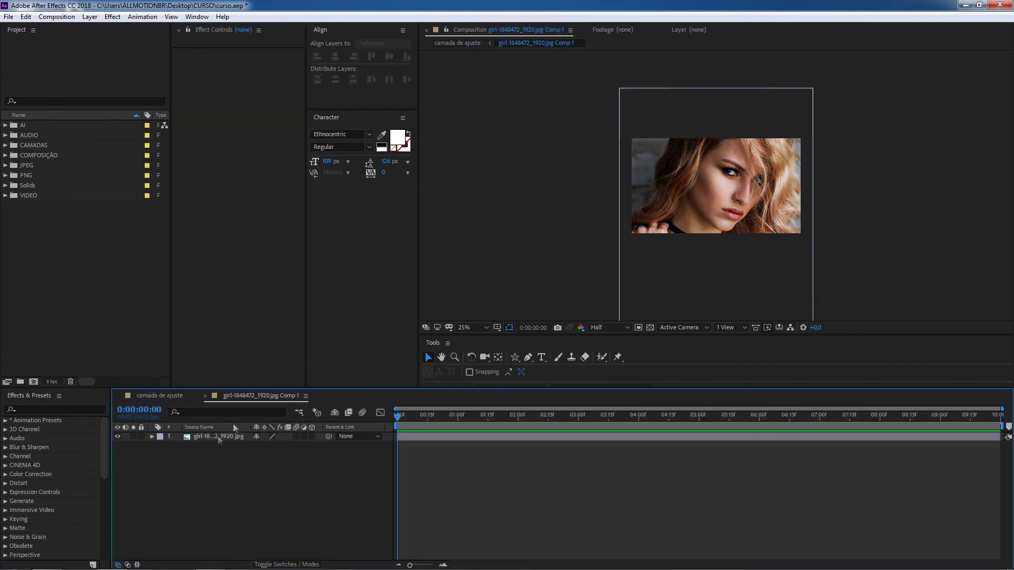
{"action": "left_click", "coordinate": [155, 396]}
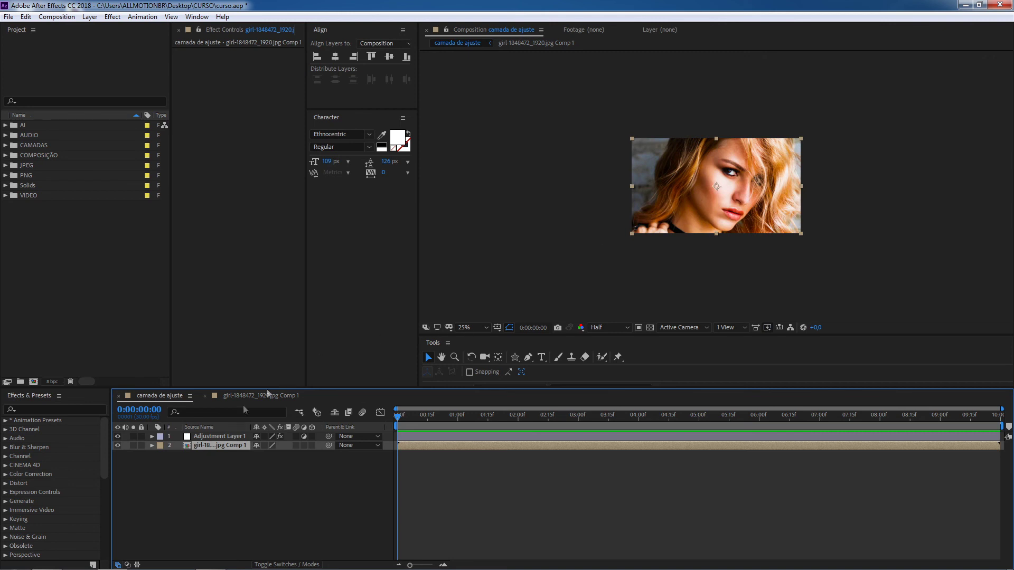
{"action": "left_click", "coordinate": [240, 397]}
{"action": "left_click", "coordinate": [185, 396]}
{"action": "left_click", "coordinate": [215, 397]}
{"action": "left_click", "coordinate": [164, 397]}
{"action": "left_click", "coordinate": [205, 396]}
{"action": "left_click", "coordinate": [195, 486]}
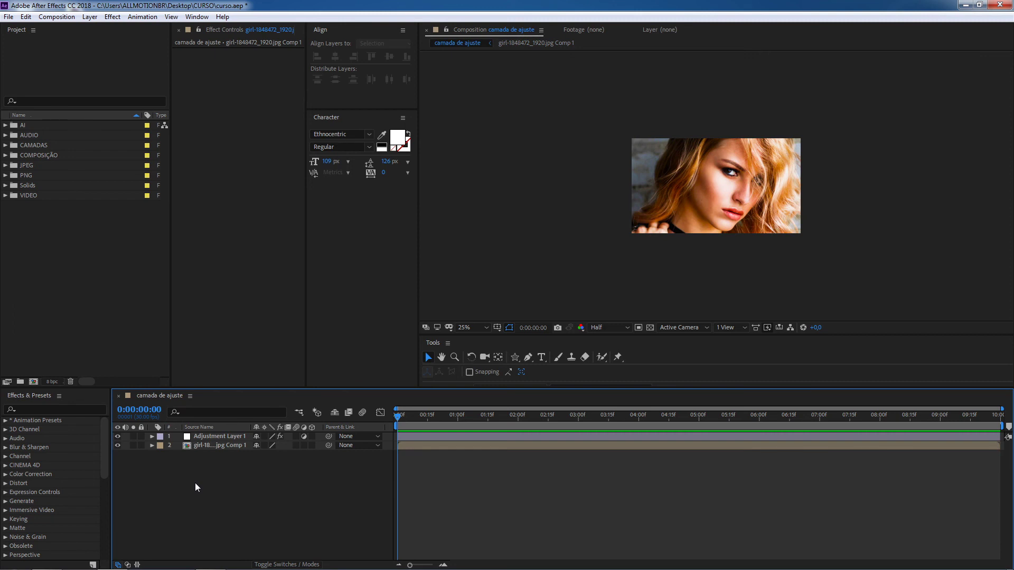